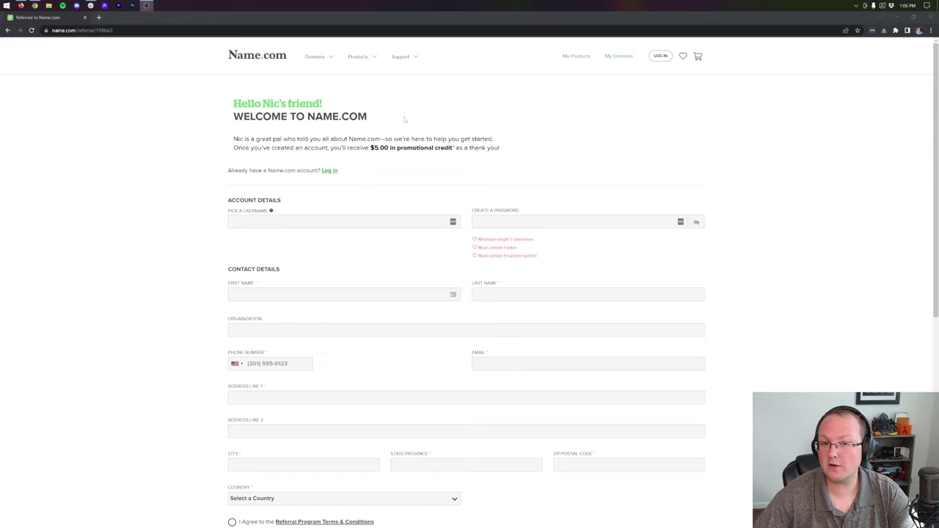
# Step: Review the referral page's $5.00 credit offer, then go back to the Name.com home page
pyautogui.moveTo(370, 147); pyautogui.dragTo(453, 148)
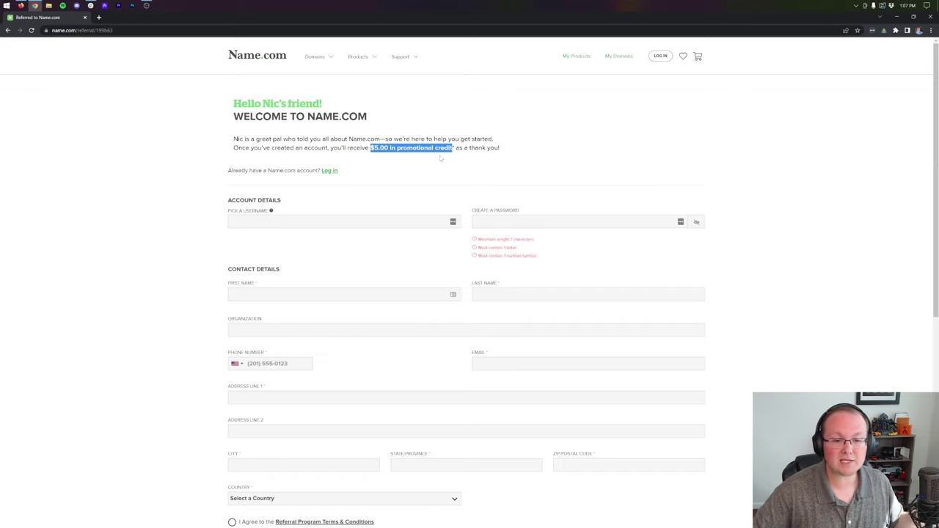
pyautogui.click(440, 158)
pyautogui.scroll(-5, 433, 257)
pyautogui.scroll(3, 422, 348)
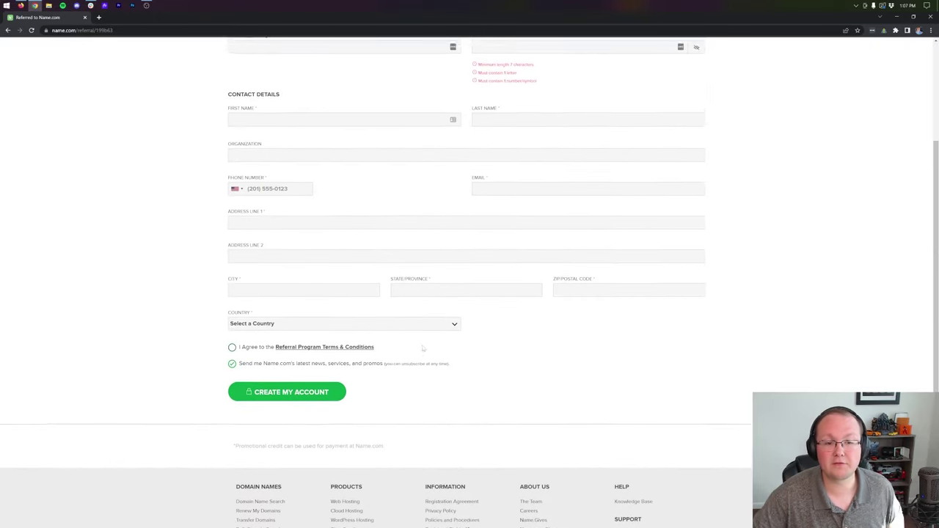
pyautogui.scroll(3, 432, 351)
pyautogui.click(268, 58)
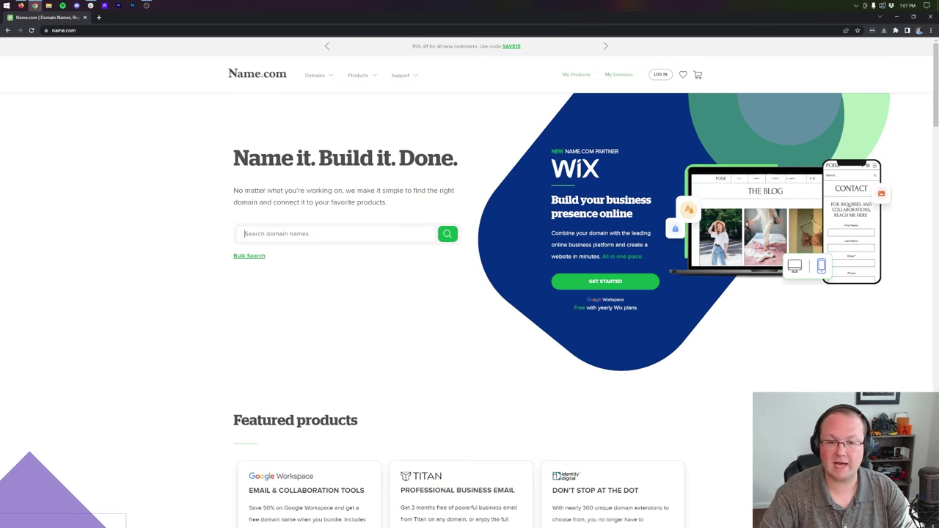
# Step: Search for minecraftservercourse.com and note the .com's $10.99 sale price
pyautogui.write('minecraftservercourse')
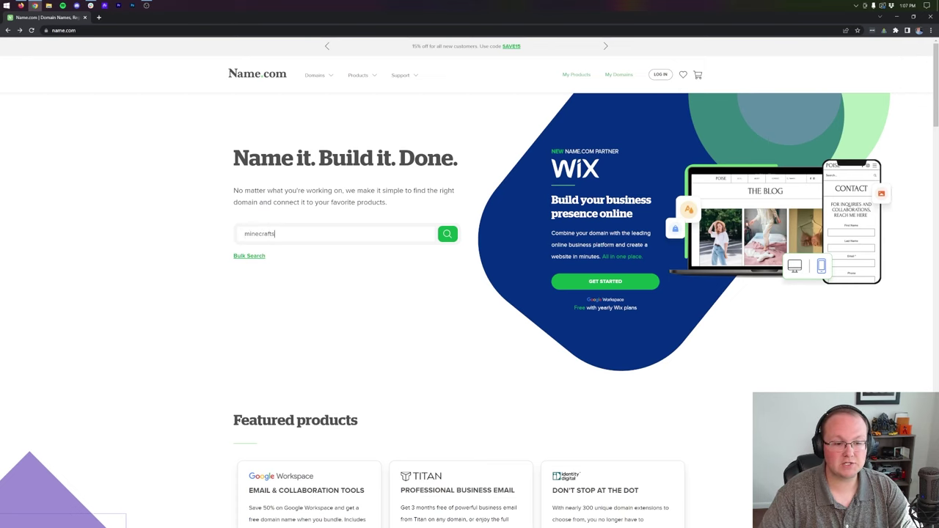
pyautogui.write('.com')
pyautogui.press('Return')
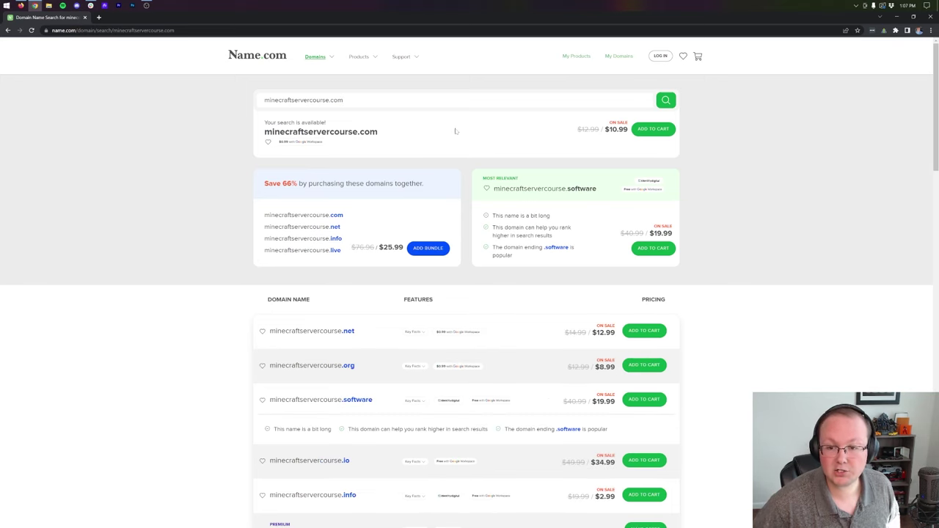
pyautogui.doubleClick(616, 130)
pyautogui.click(622, 139)
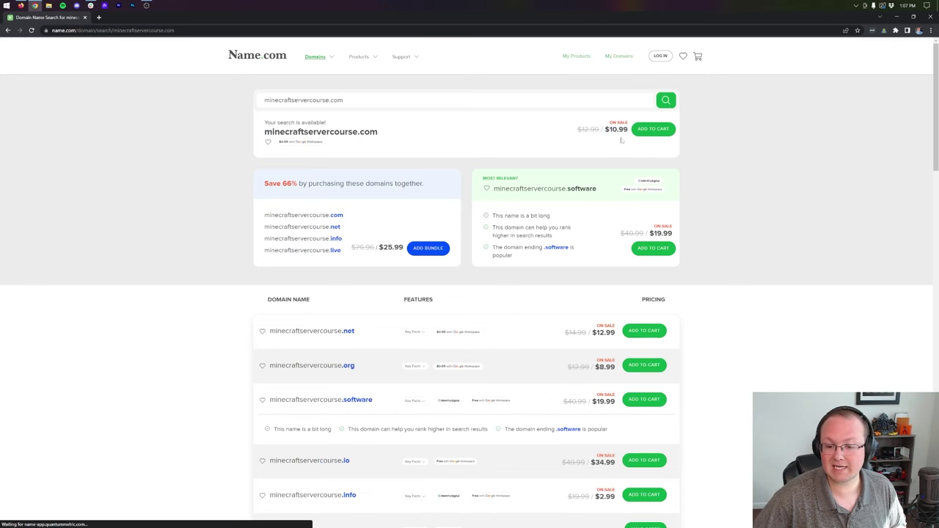
pyautogui.scroll(-3, 535, 292)
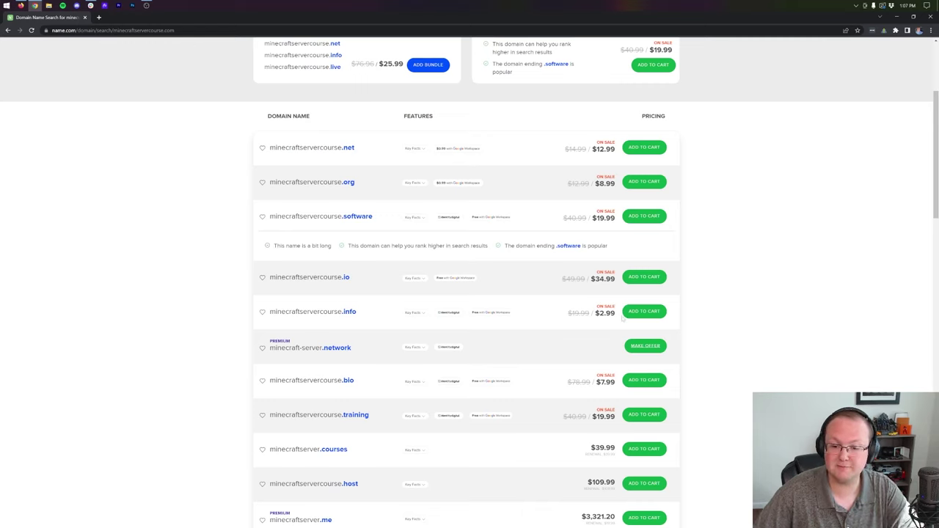
# Step: Compare alternative endings such as .info at $2.99 with the .com domain
pyautogui.moveTo(616, 314); pyautogui.dragTo(570, 314)
pyautogui.click(597, 313)
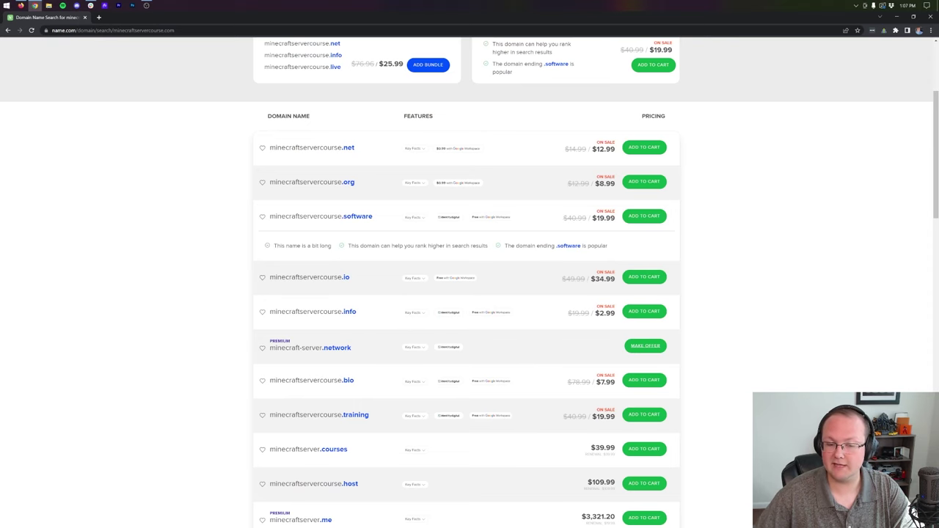
pyautogui.scroll(3, 469, 294)
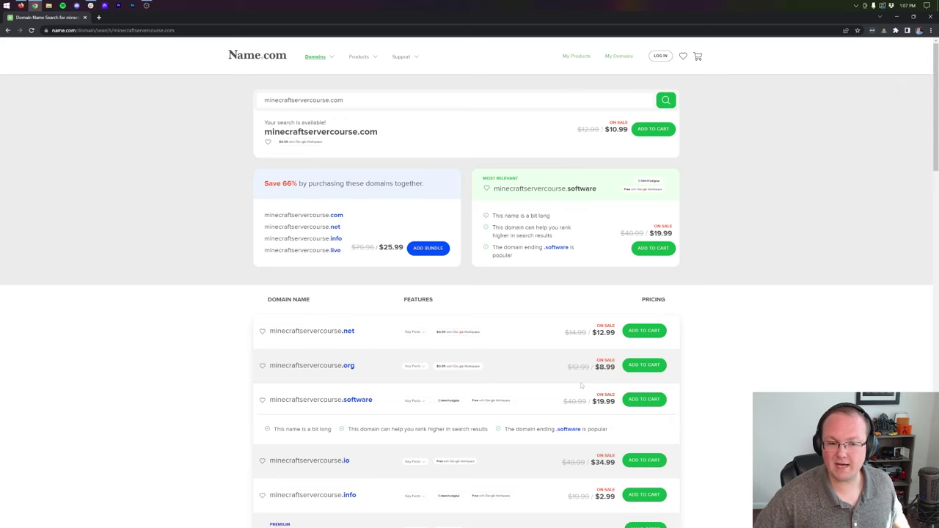
pyautogui.moveTo(357, 132); pyautogui.dragTo(389, 134)
pyautogui.click(389, 135)
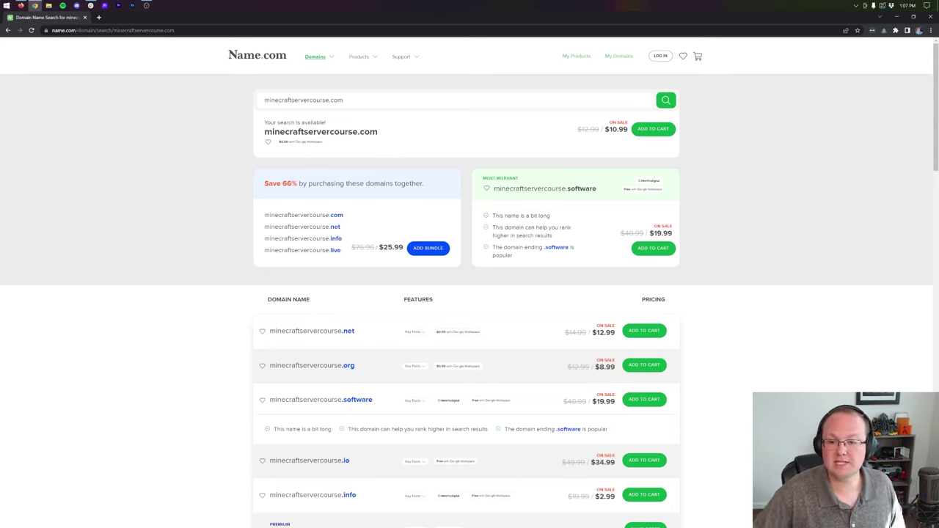
# Step: Add minecraftservercourse.com to the cart and continue past the add-ons to the cart
pyautogui.click(653, 130)
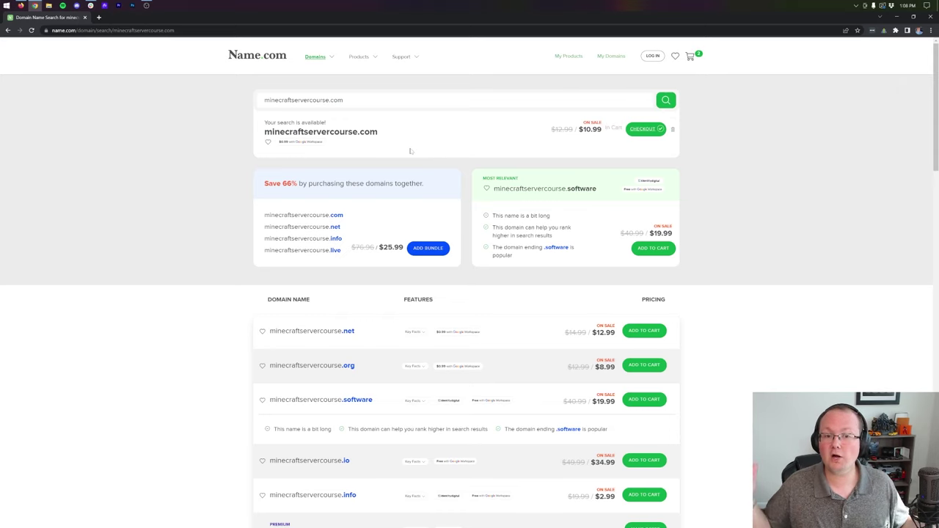
pyautogui.click(637, 129)
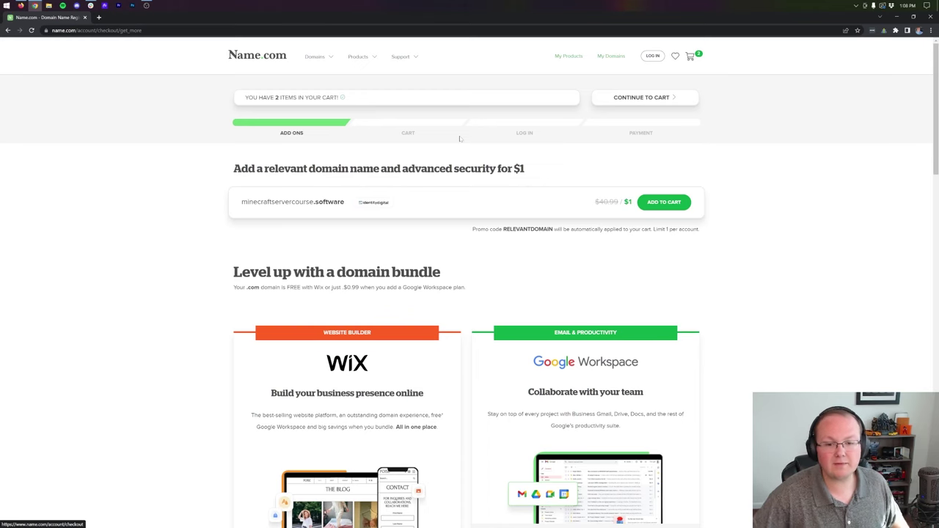
pyautogui.scroll(-1, 460, 139)
pyautogui.scroll(1, 513, 161)
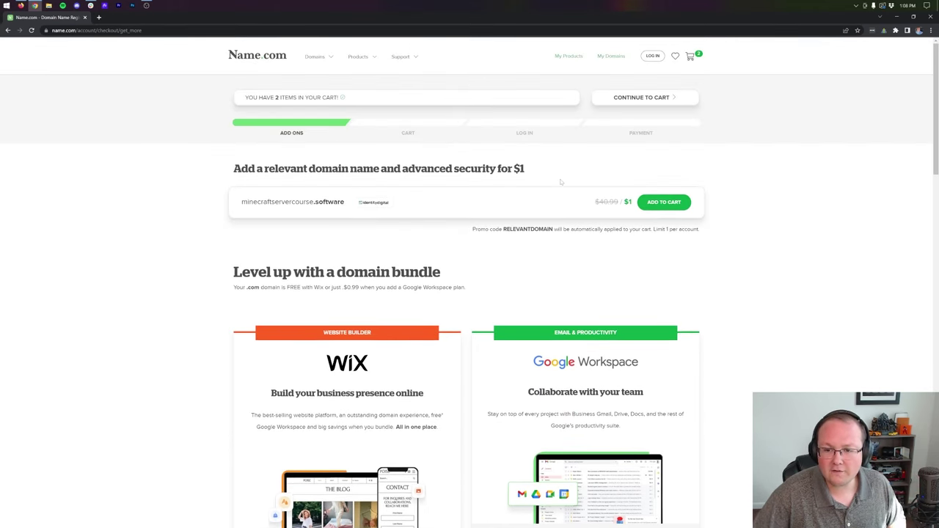
pyautogui.click(641, 100)
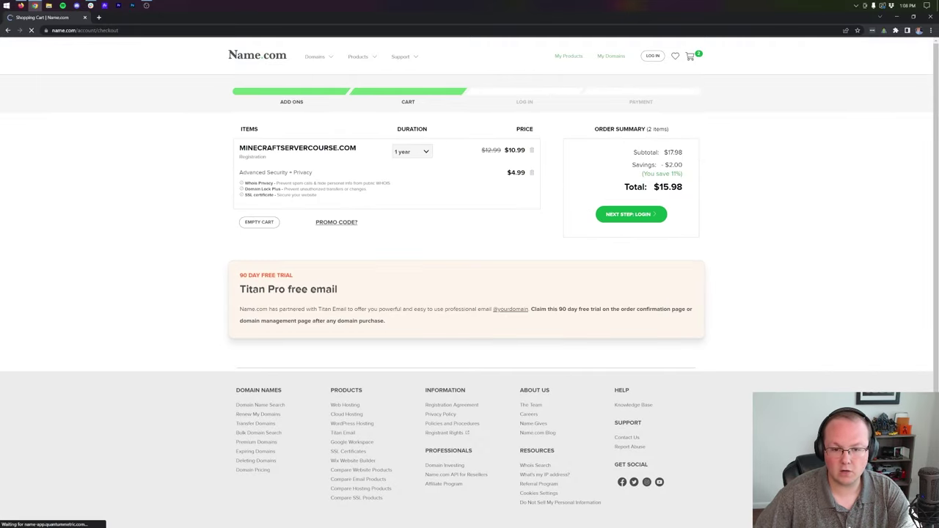
# Step: Apply the promo code privacyplease to the minecraftservercourse.com order
pyautogui.click(336, 222)
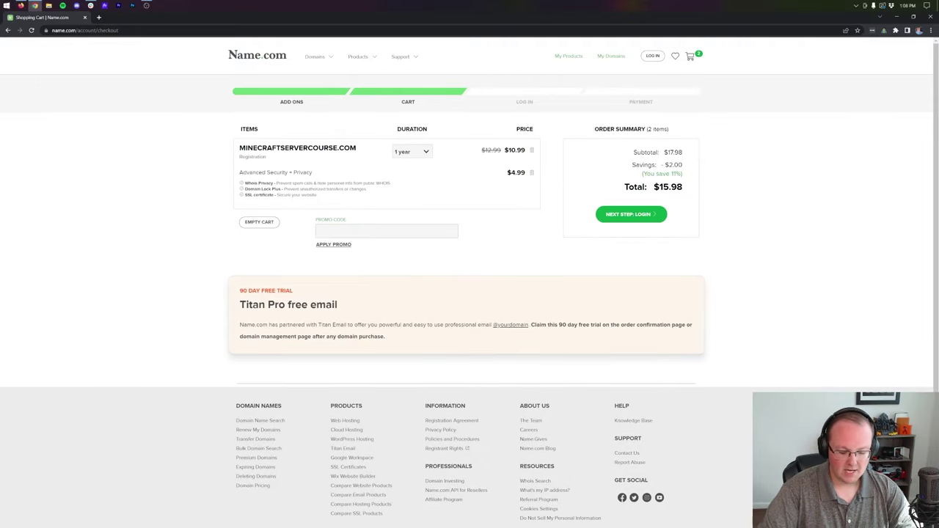
pyautogui.write('privacyplease')
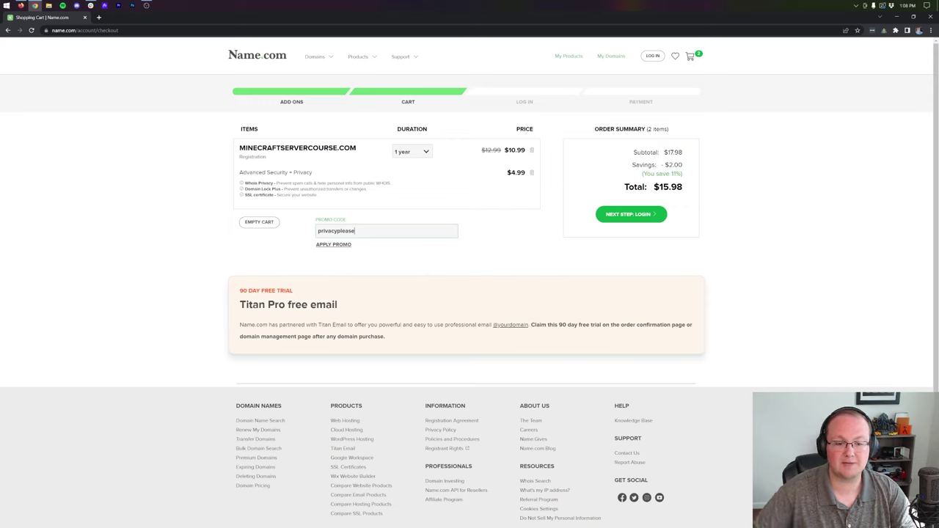
pyautogui.click(334, 245)
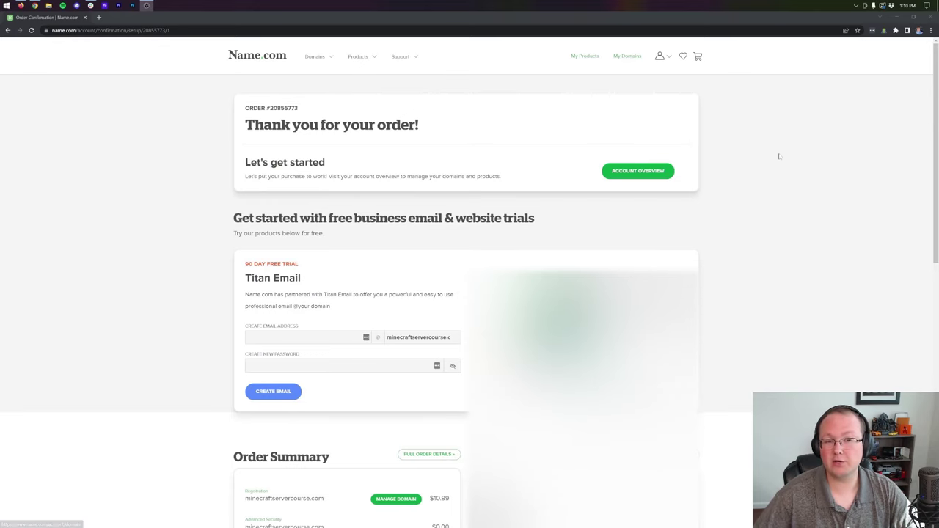
# Step: Open domain management for minecraftservercourse.com from the Order Summary
pyautogui.scroll(-3, 777, 168)
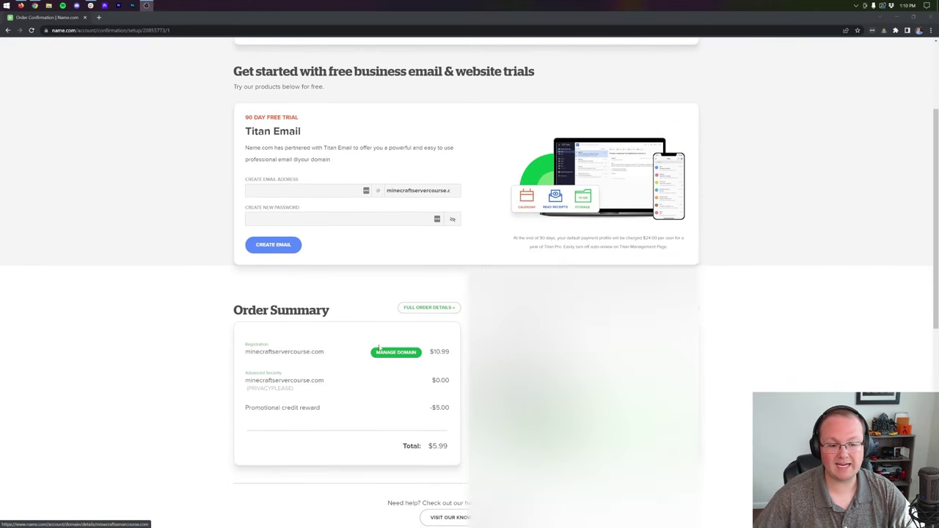
pyautogui.click(387, 355)
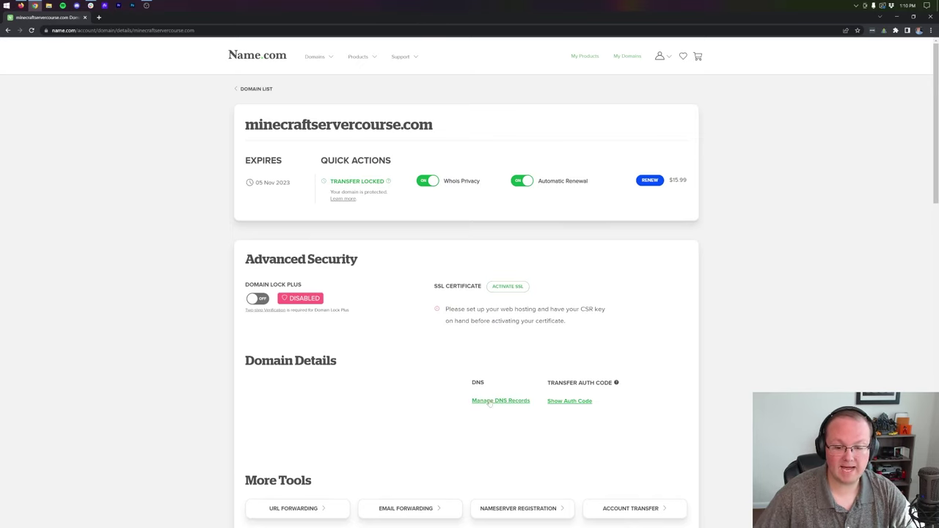
# Step: Open the DNS records for minecraftservercourse.com
pyautogui.click(501, 401)
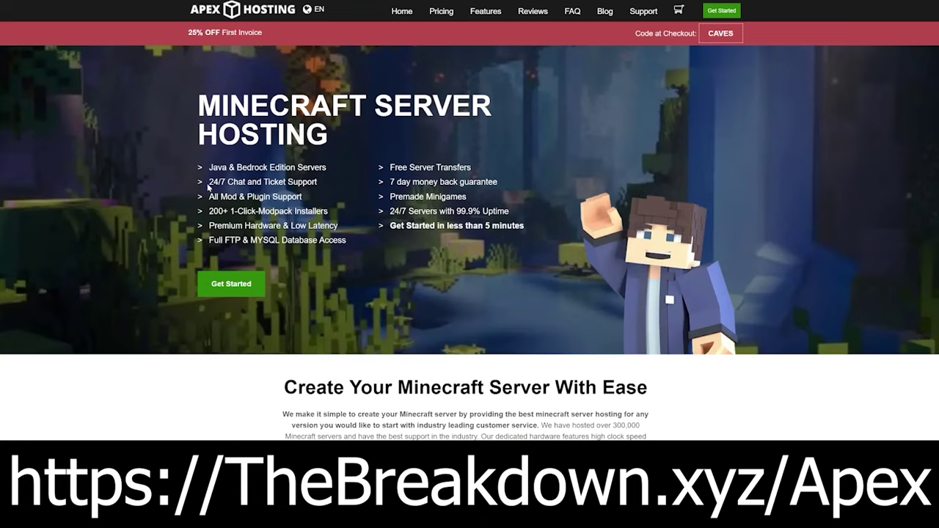
pyautogui.moveTo(207, 183); pyautogui.dragTo(339, 229)
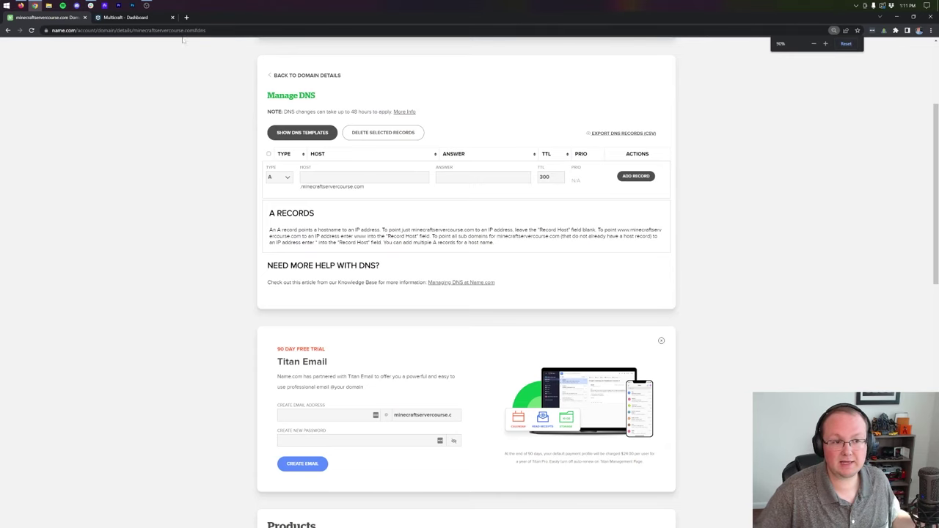
# Step: Open the Minecraft server's overview in the Apex Hosting panel to find 31.214.134.34:25588
pyautogui.click(128, 17)
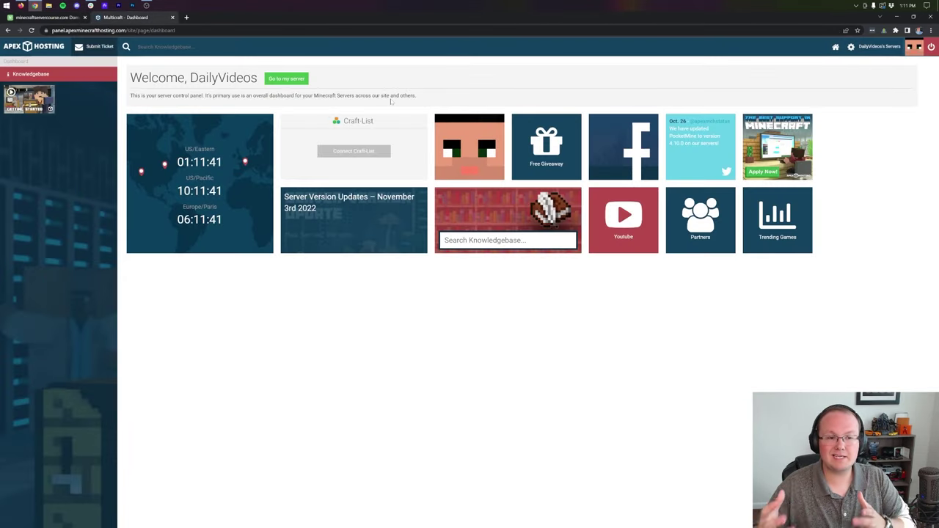
pyautogui.click(470, 146)
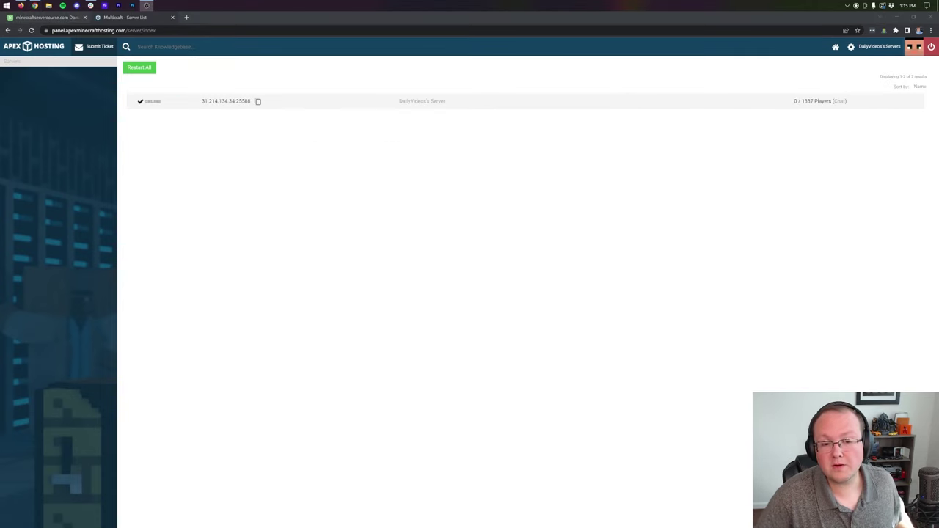
pyautogui.click(423, 104)
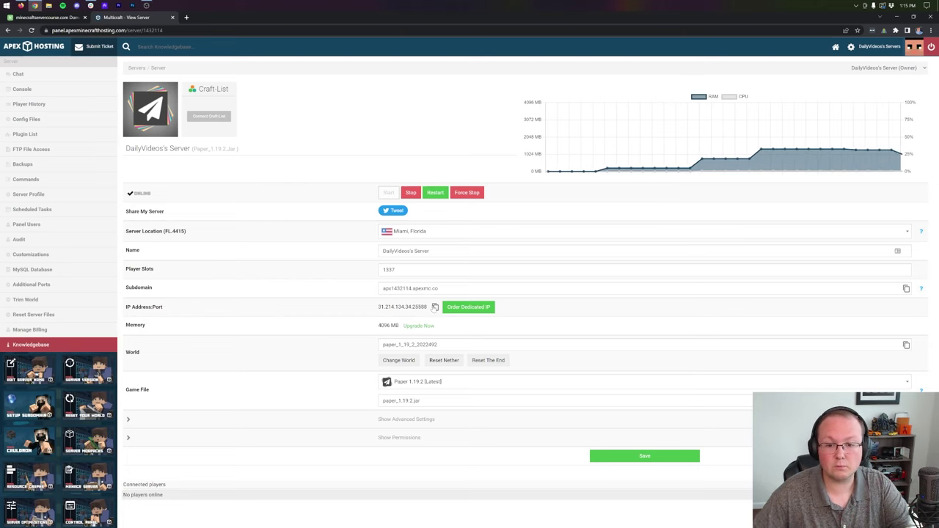
# Step: Enter abc as the host name for a new A record
pyautogui.click(44, 17)
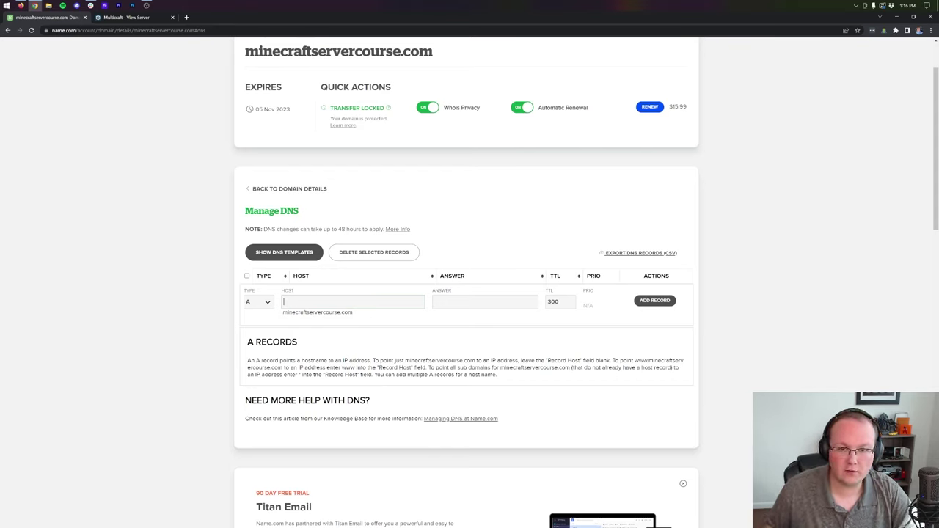
pyautogui.write('play')
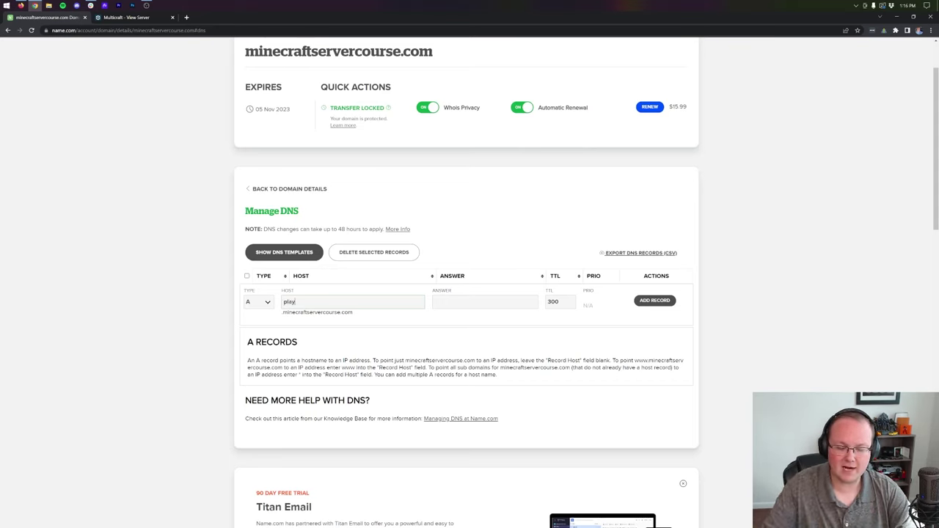
pyautogui.press('BackSpace')
pyautogui.press('BackSpace')
pyautogui.press('BackSpace')
pyautogui.press('BackSpace')
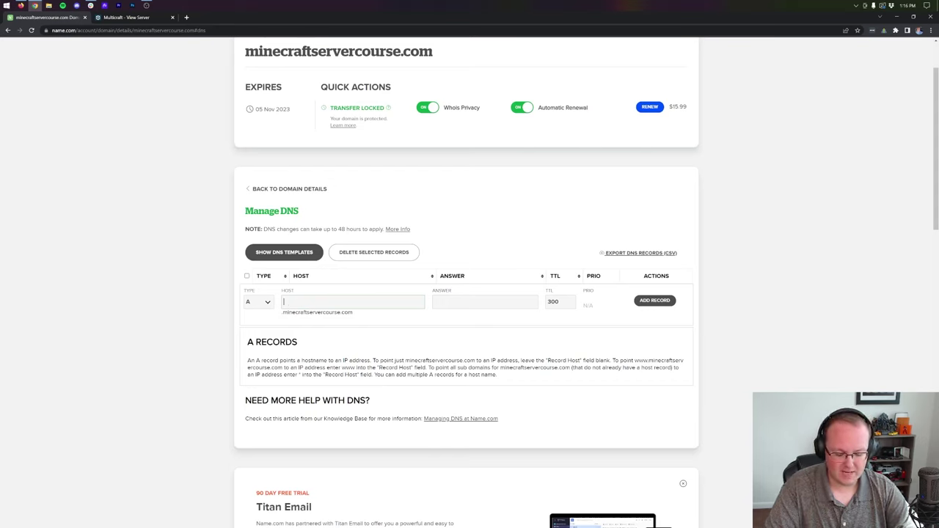
pyautogui.write('abz')
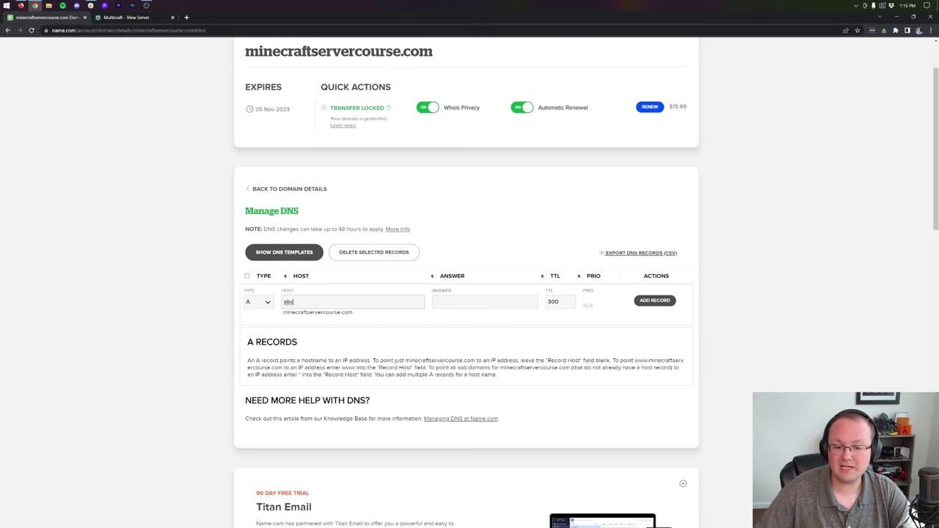
# Step: Set the answer to 31.214.134.34 without the :25588 port and add the A record
pyautogui.click(124, 16)
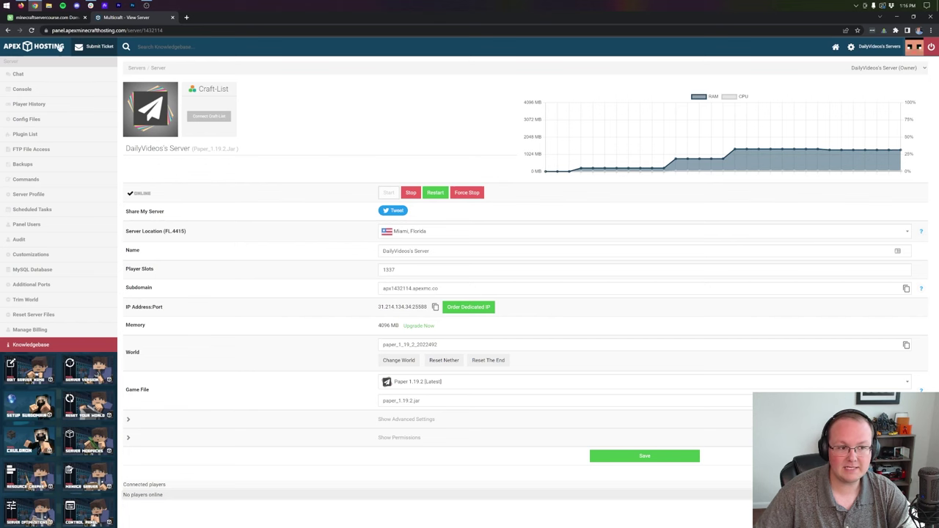
pyautogui.click(46, 17)
pyautogui.write('31.214.134.34:25588')
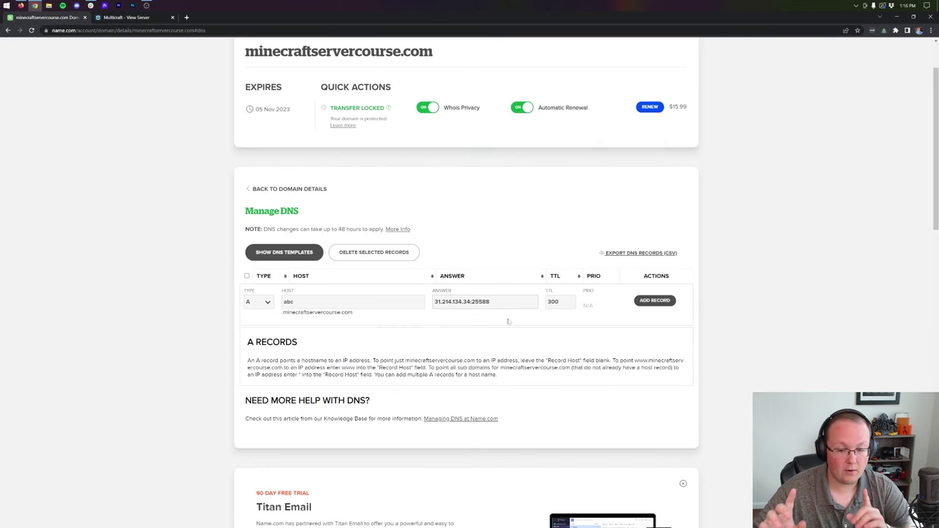
pyautogui.press('BackSpace')
pyautogui.press('BackSpace')
pyautogui.press('BackSpace')
pyautogui.press('BackSpace')
pyautogui.press('BackSpace')
pyautogui.press('BackSpace')
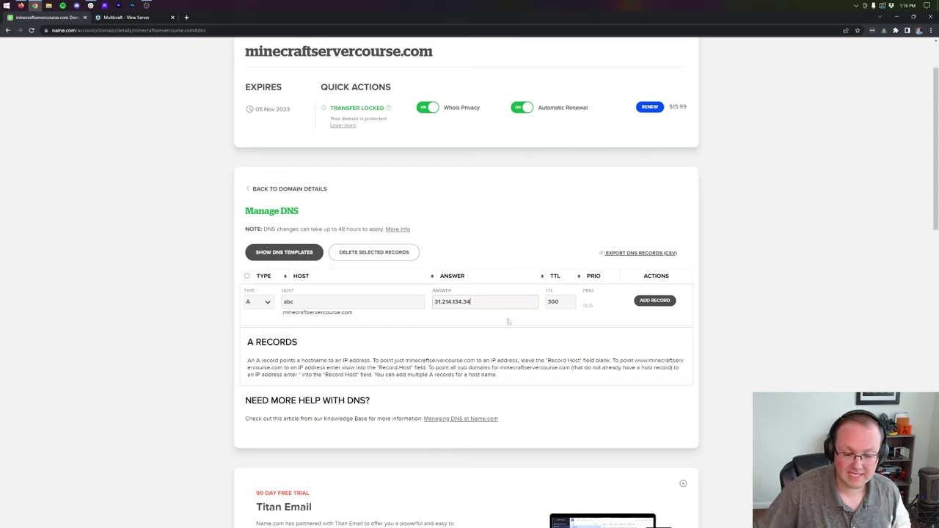
pyautogui.hotkey('ctrl', 'a')
pyautogui.write('31.214.134.34:25588')
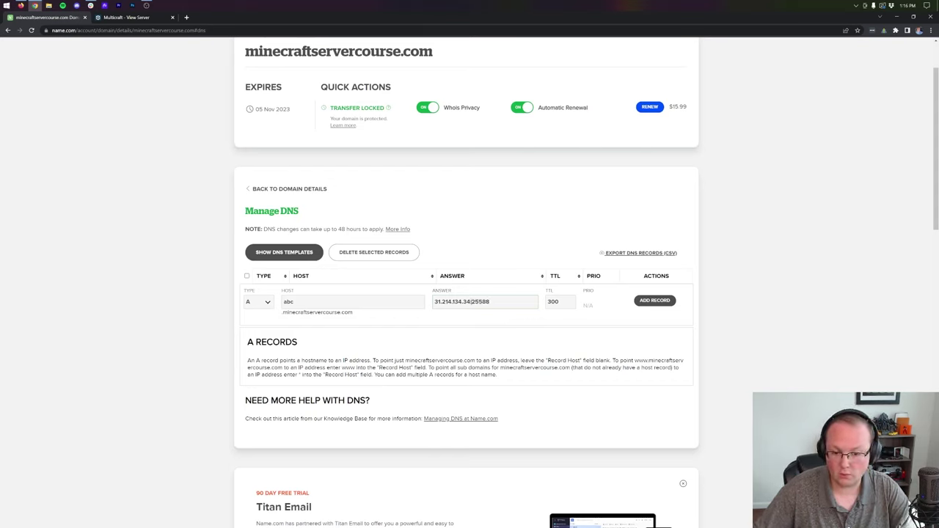
pyautogui.moveTo(470, 302); pyautogui.dragTo(489, 302)
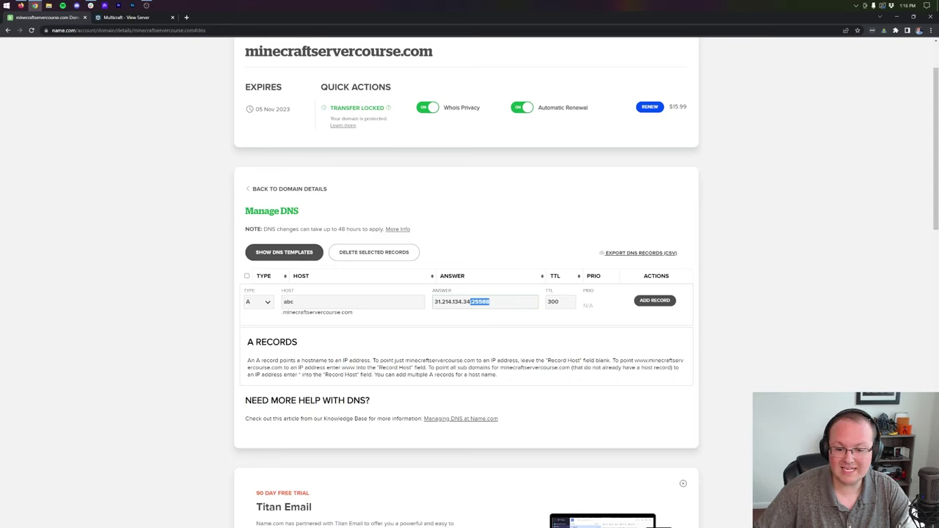
pyautogui.press('BackSpace')
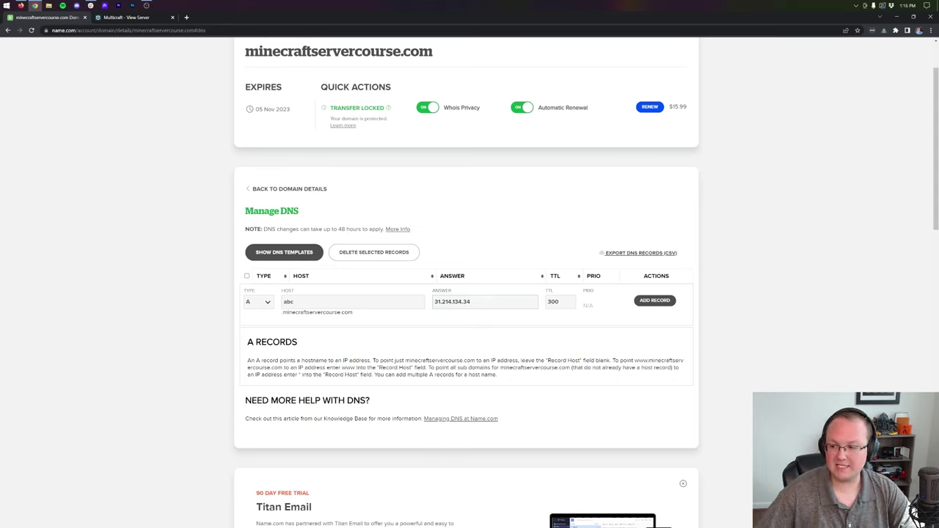
pyautogui.click(652, 301)
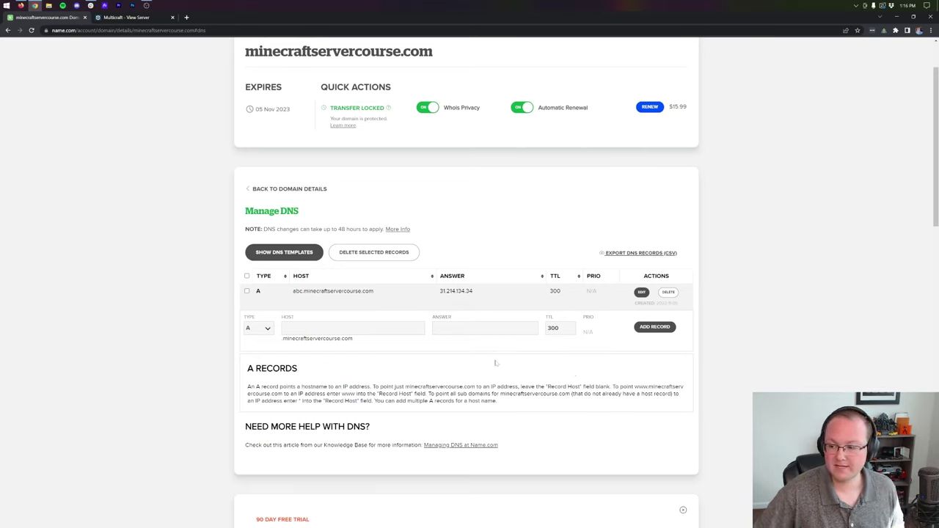
# Step: Change the new record's type to SRV with service _minecraft
pyautogui.click(248, 328)
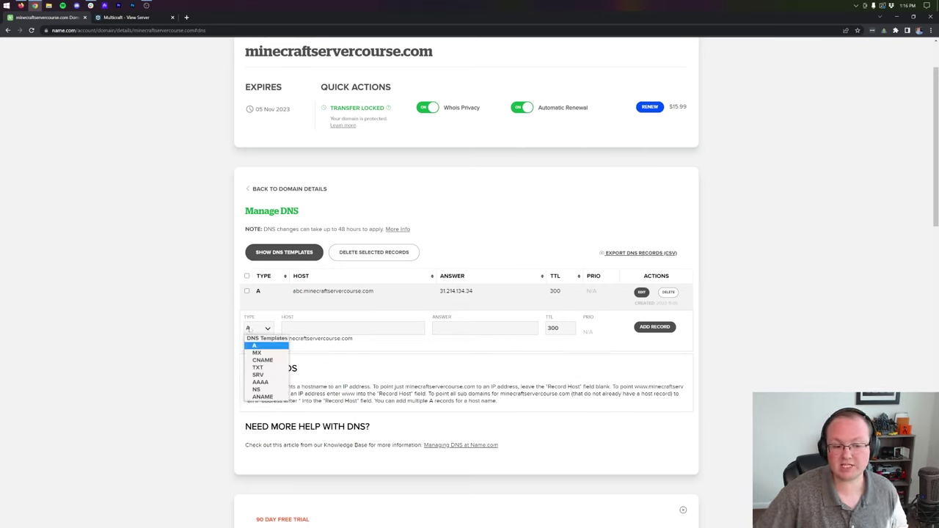
pyautogui.click(264, 378)
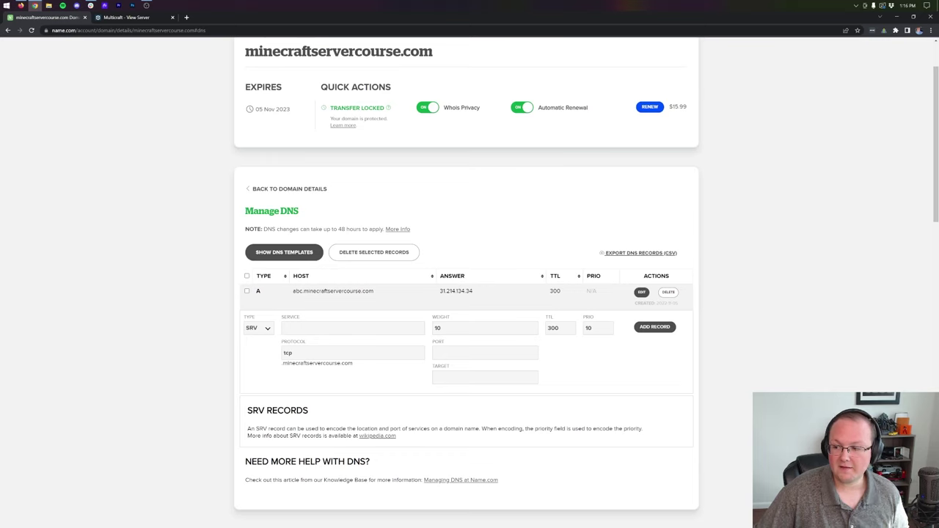
pyautogui.write('_minecraft')
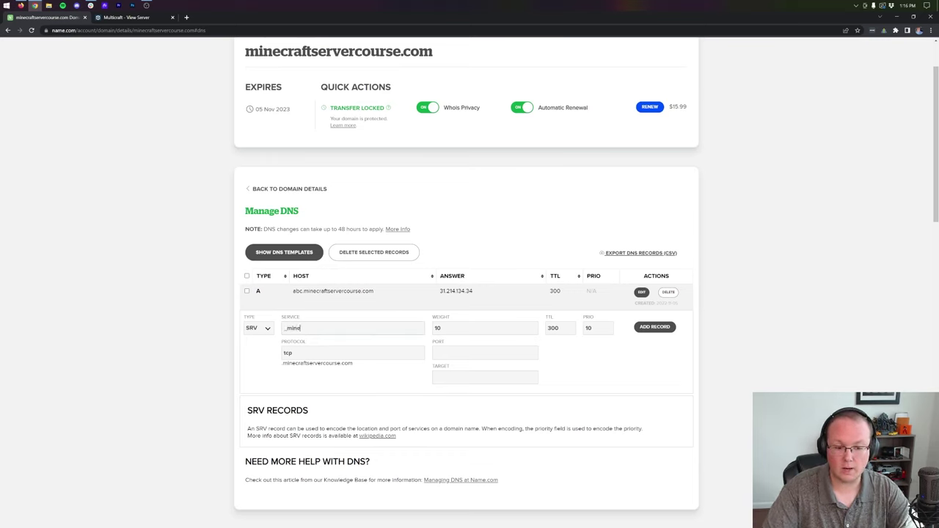
pyautogui.doubleClick(306, 328)
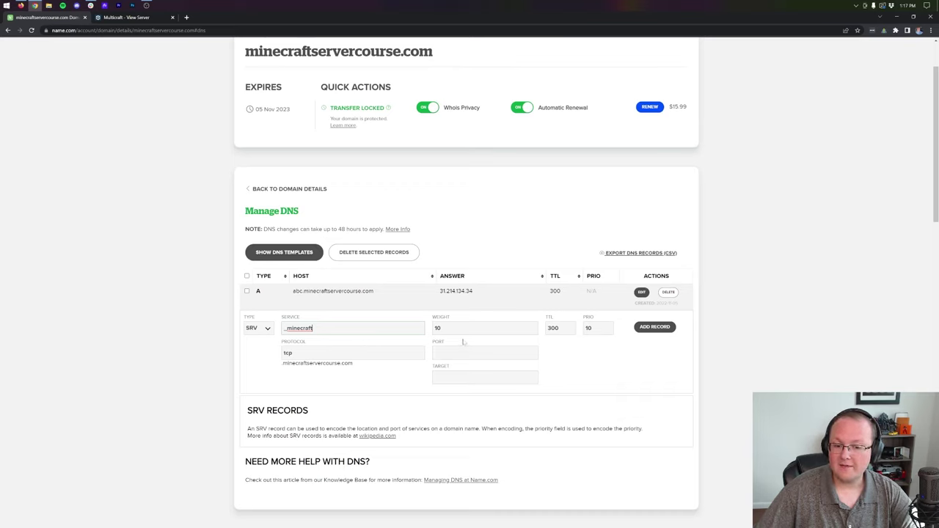
pyautogui.click(438, 328)
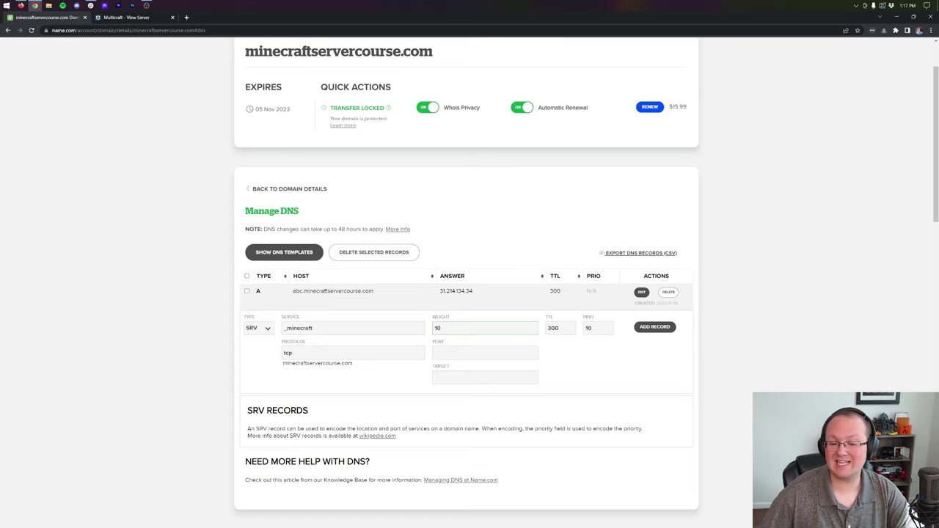
# Step: Fill in port 25588 and target abc.minecraftservercourse.com for the SRV record
pyautogui.click(485, 353)
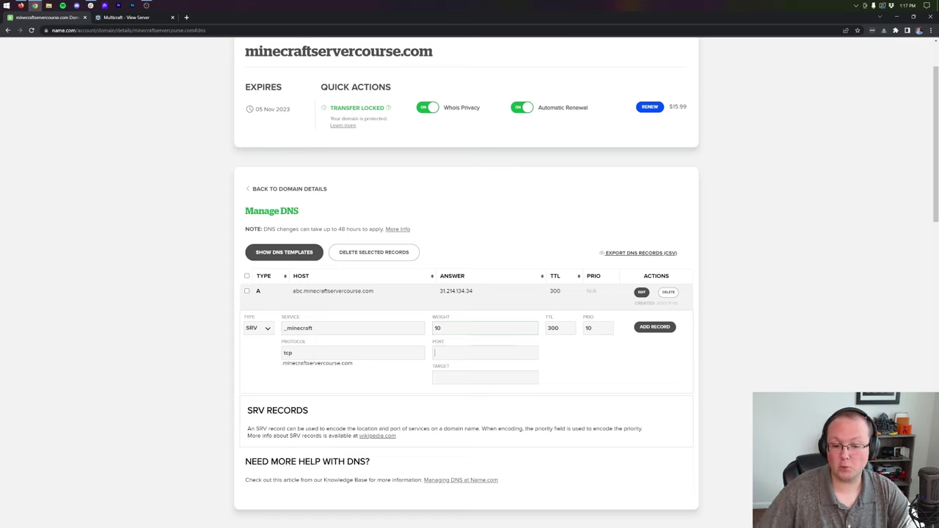
pyautogui.write('31.214.134.34:25588')
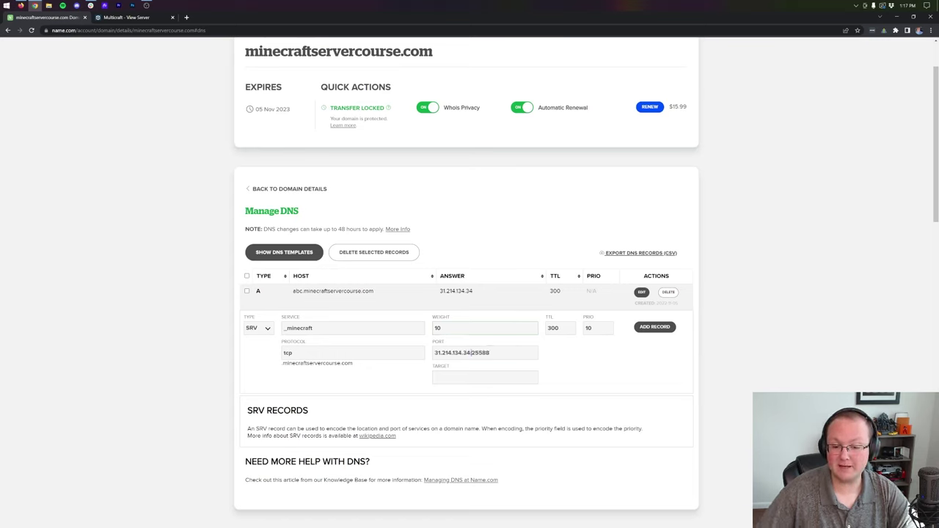
pyautogui.moveTo(471, 353); pyautogui.dragTo(489, 353)
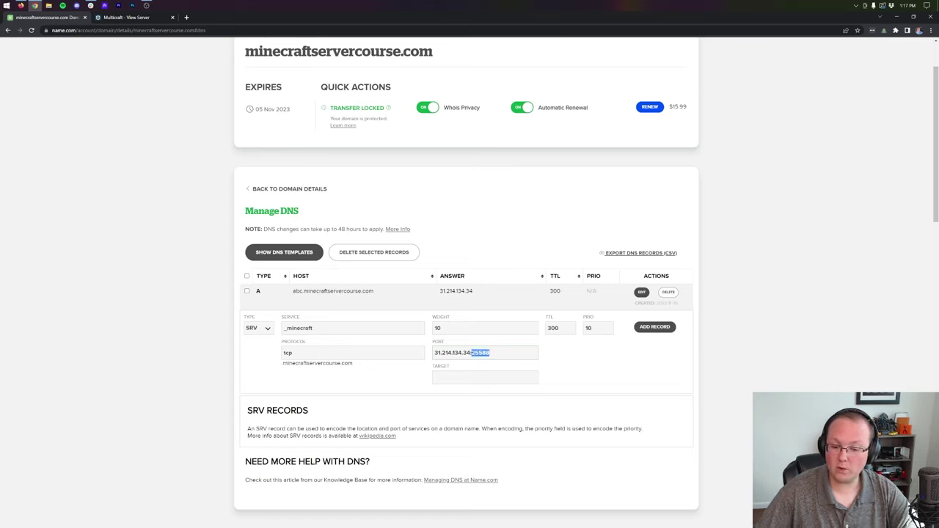
pyautogui.moveTo(471, 353); pyautogui.dragTo(434, 353)
pyautogui.press('BackSpace')
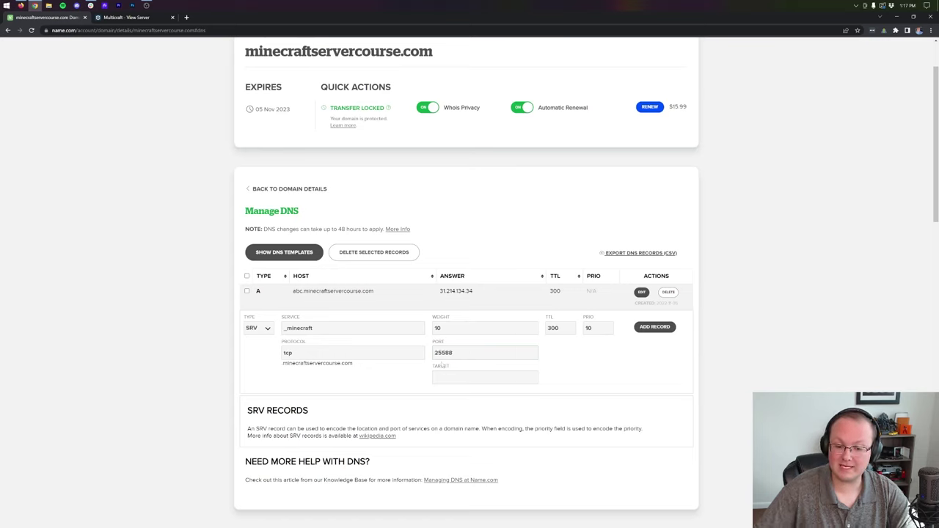
pyautogui.doubleClick(444, 353)
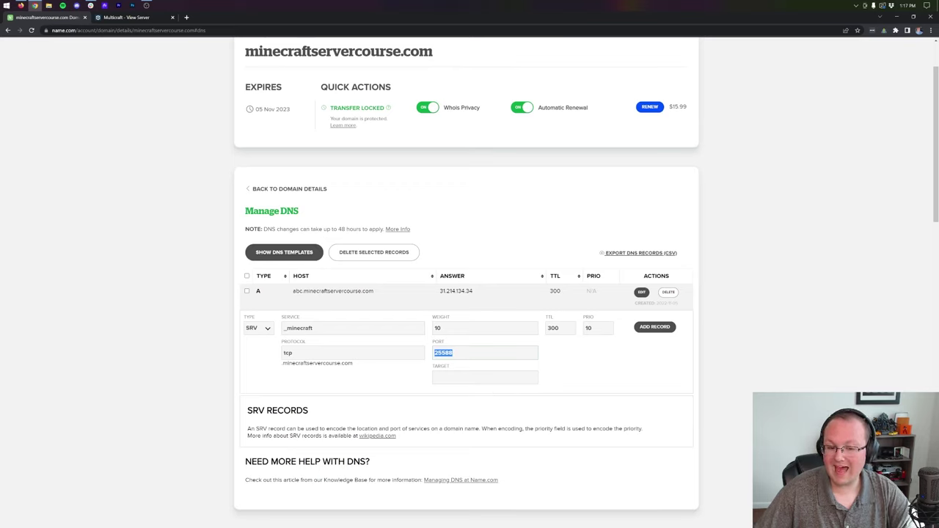
pyautogui.moveTo(379, 292); pyautogui.dragTo(281, 299)
pyautogui.hotkey('ctrl', 'c')
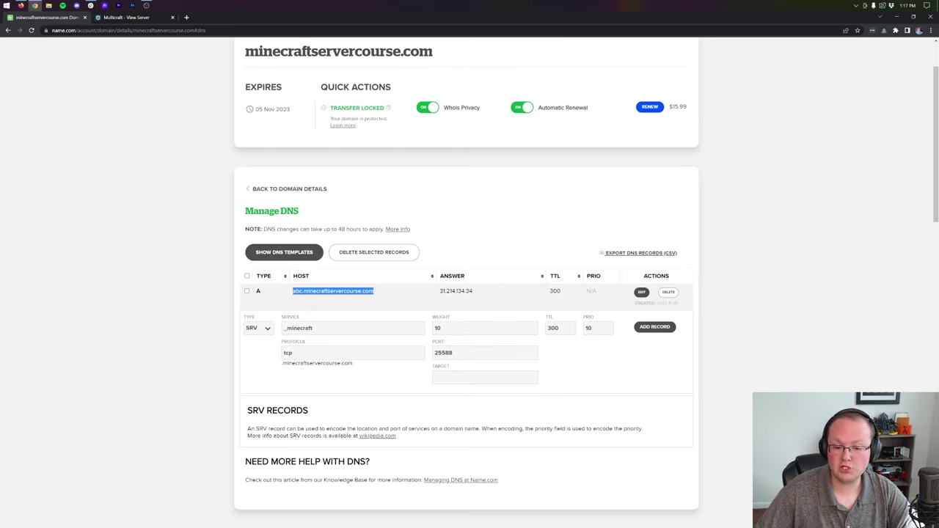
pyautogui.click(513, 377)
pyautogui.hotkey('ctrl', 'v')
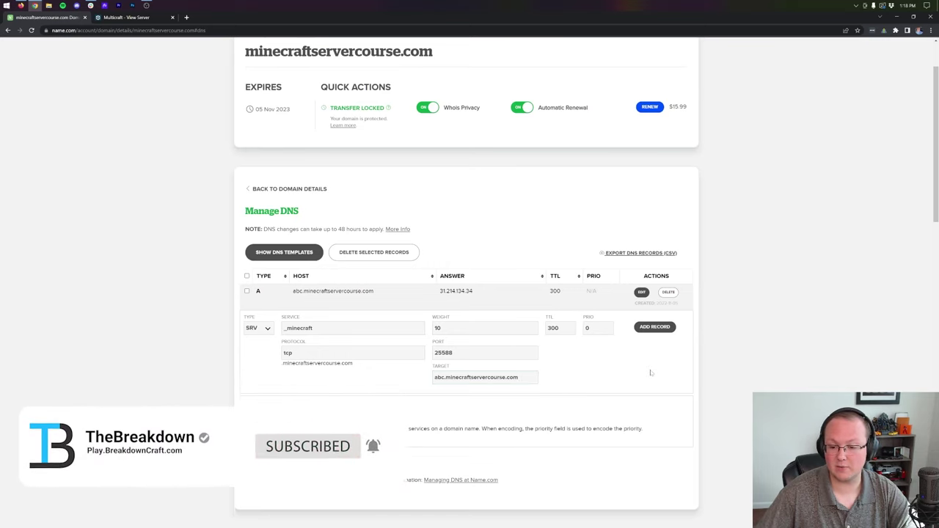
# Step: Save the _minecraft SRV record to the DNS table, then bring up the Start menu
pyautogui.click(663, 326)
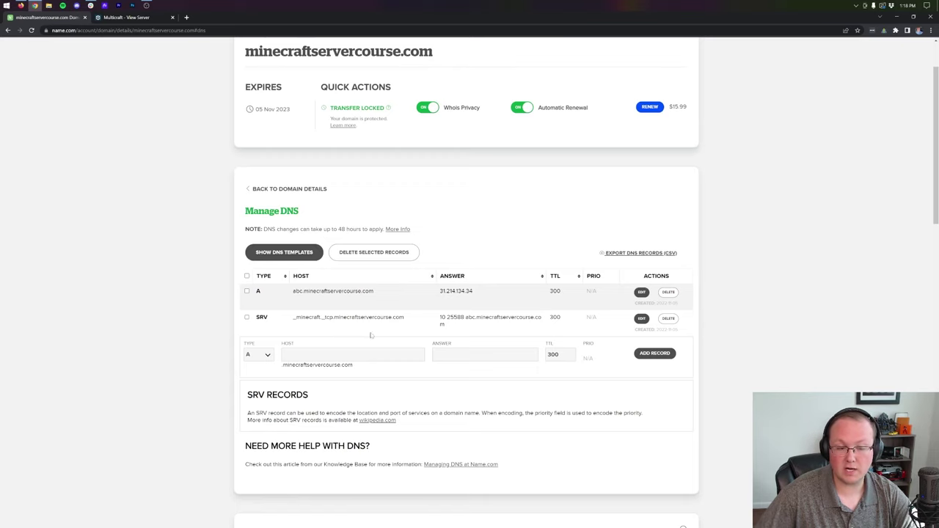
pyautogui.click(6, 6)
# Step: Launch Minecraft and open Multiplayer, accepting the third-party online play warning
pyautogui.write('minecraft')
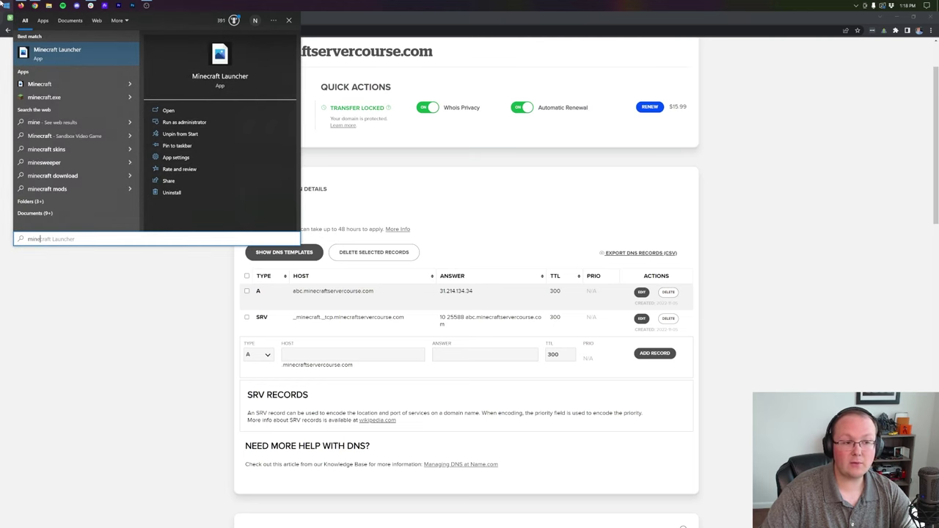
pyautogui.press('Return')
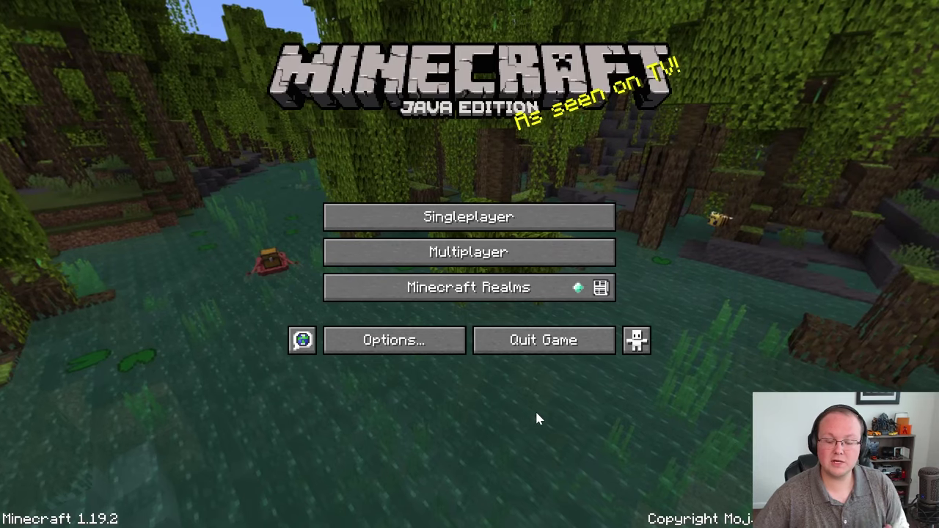
pyautogui.click(575, 268)
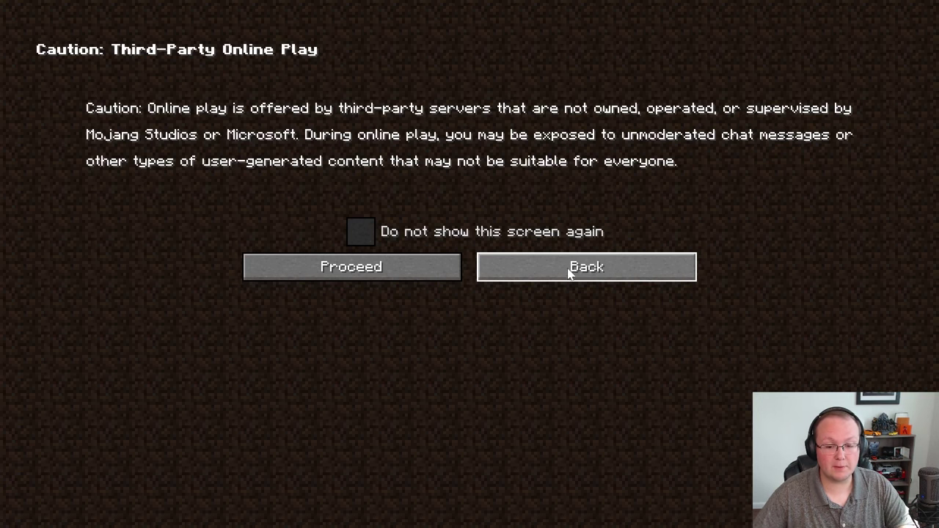
pyautogui.click(352, 267)
# Step: Add a server named 'Minecraft Server Course' with address minecraftservercourse.com
pyautogui.click(593, 468)
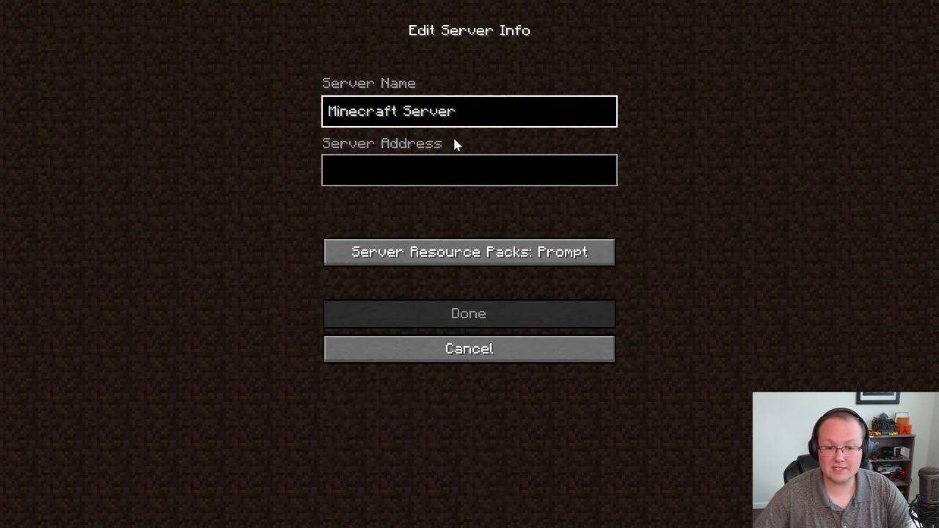
pyautogui.hotkey('ctrl', 'a')
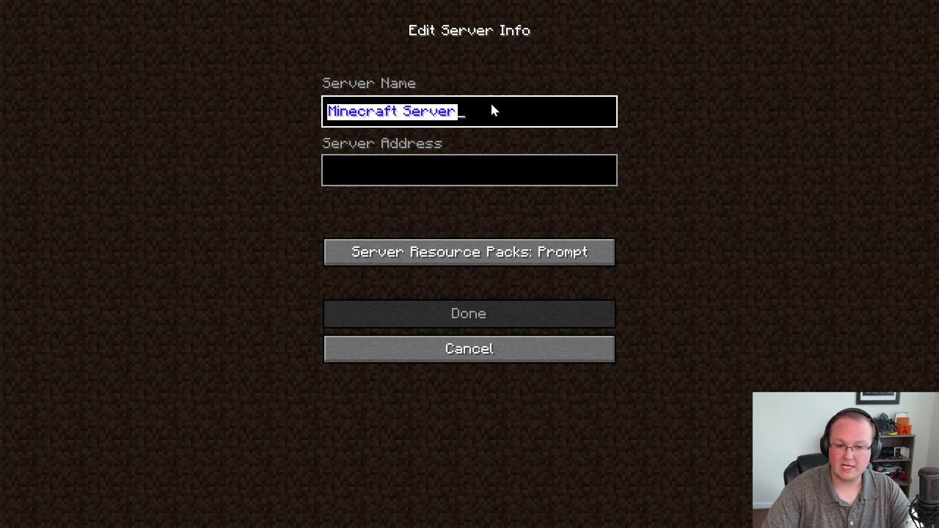
pyautogui.write('Minecraft Serv')
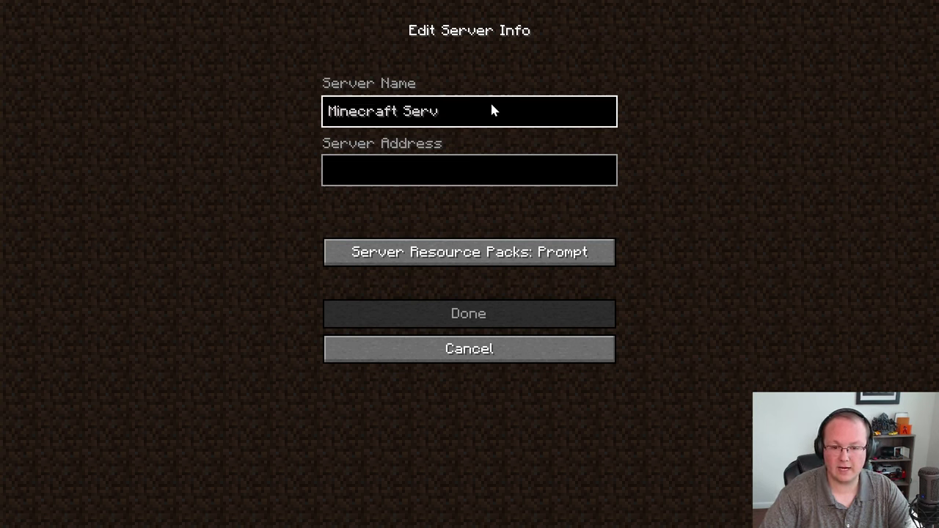
pyautogui.write('er Course')
pyautogui.press('Tab')
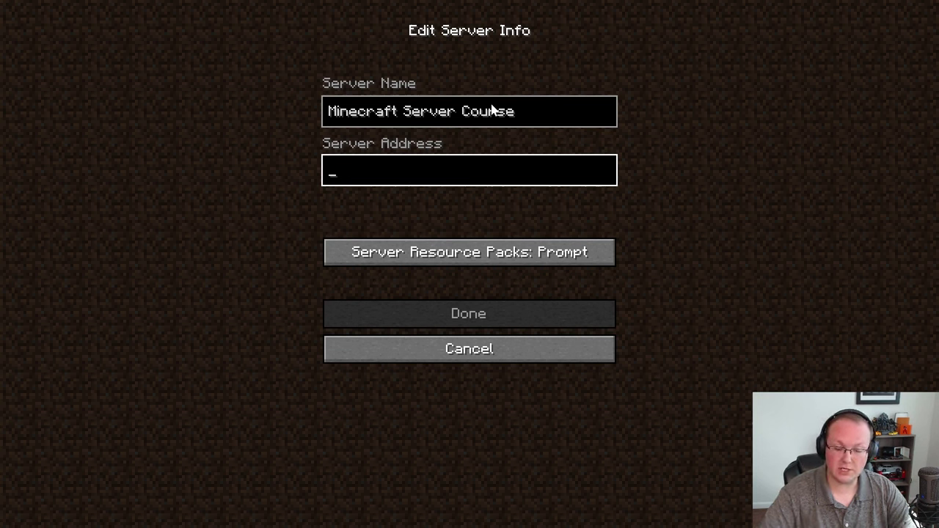
pyautogui.write('minecraftserverc')
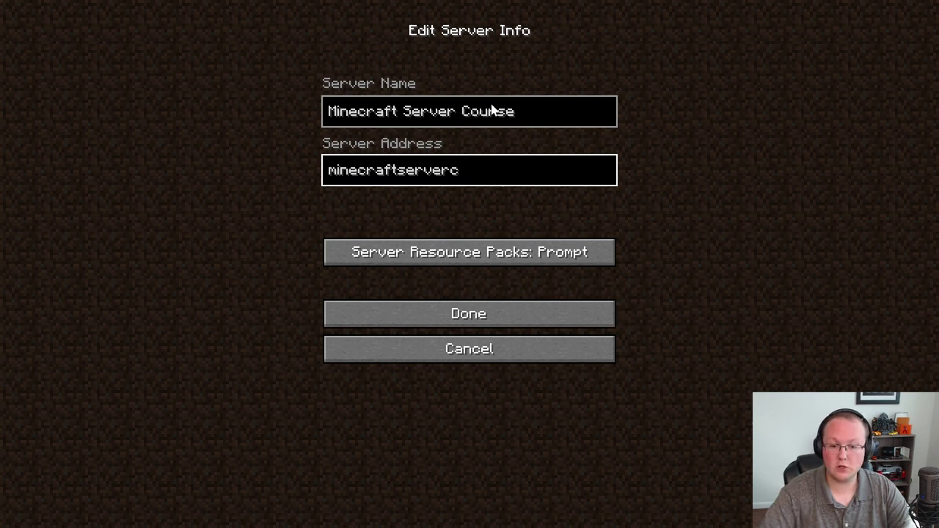
pyautogui.write('ourse.com')
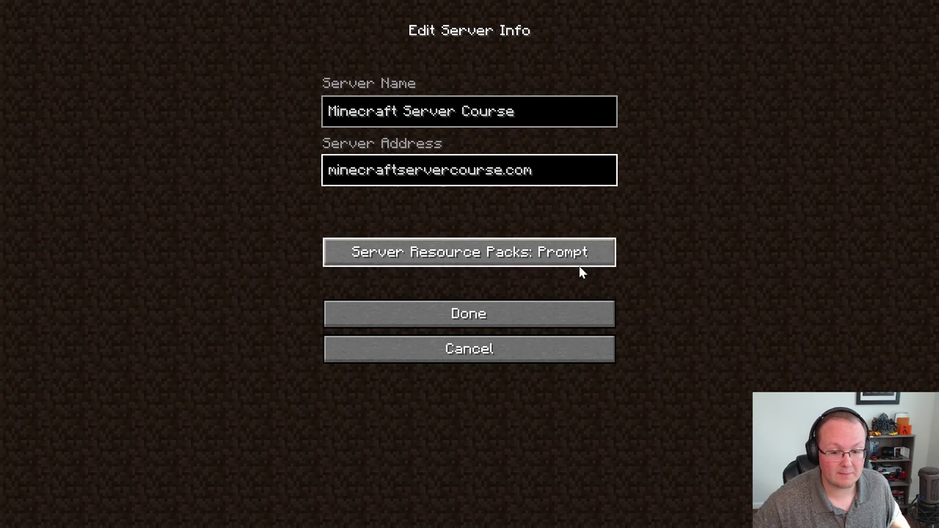
pyautogui.click(530, 317)
pyautogui.moveTo(449, 201)
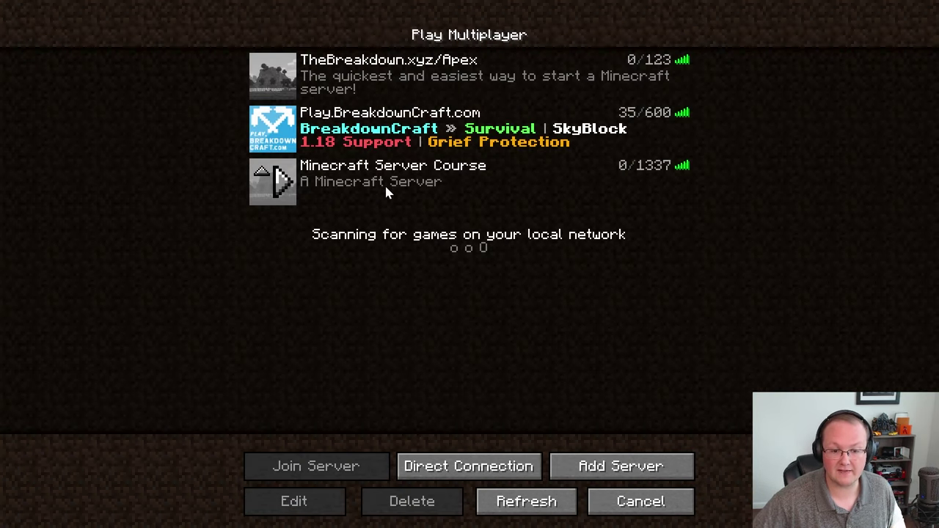
# Step: Join the saved Minecraft Server Course server, then disconnect back to the list
pyautogui.doubleClick(443, 193)
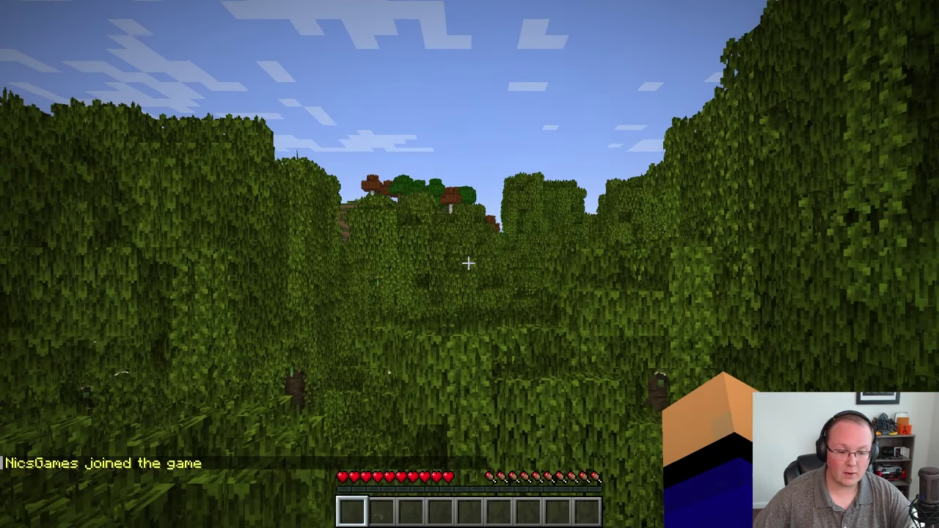
pyautogui.press('Escape')
pyautogui.click(490, 303)
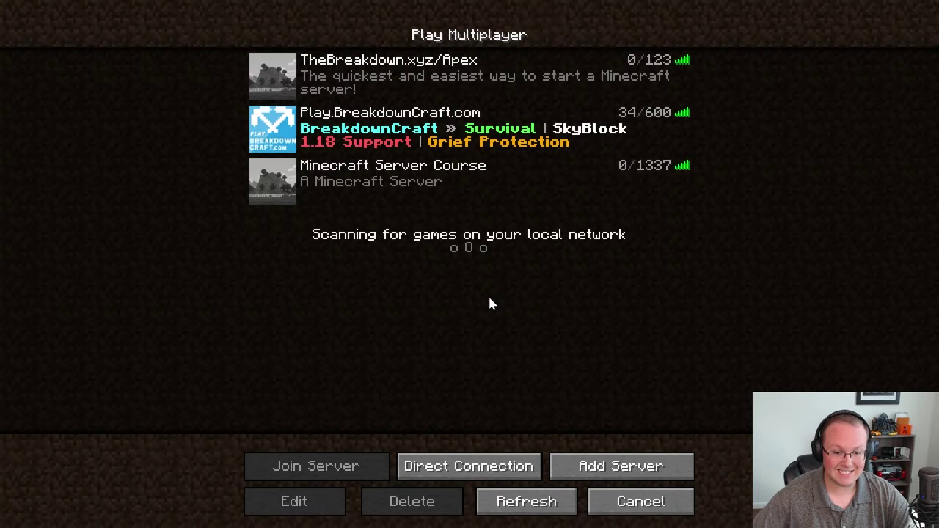
# Step: Direct-connect to minecraftservercourse.com, then disconnect from the world
pyautogui.click(471, 464)
pyautogui.hotkey('ctrl', 'a')
pyautogui.write('mi')
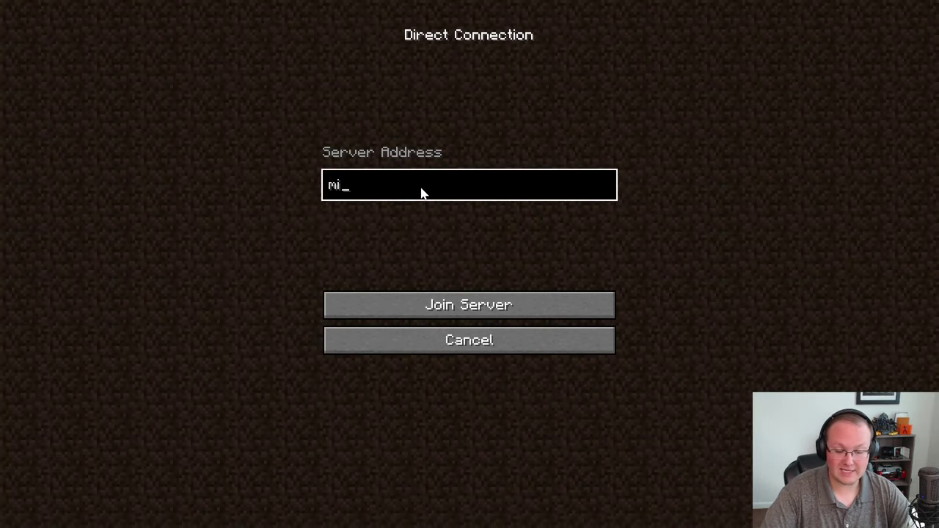
pyautogui.write('necraftservercourse.com')
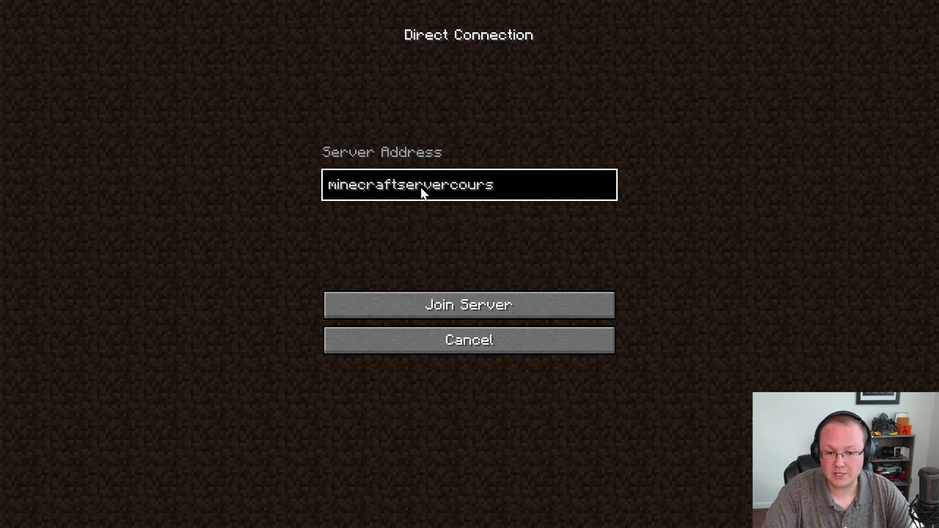
pyautogui.click(496, 308)
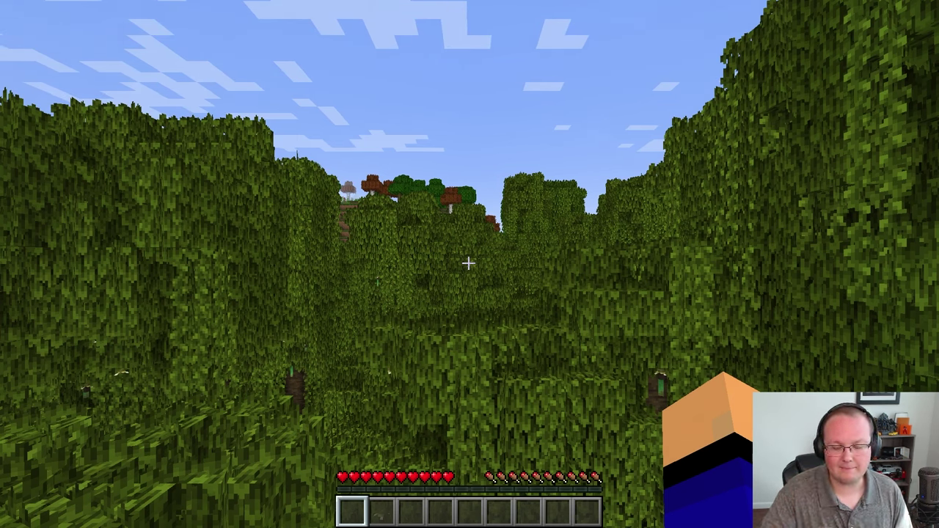
pyautogui.press('Escape')
pyautogui.click(460, 297)
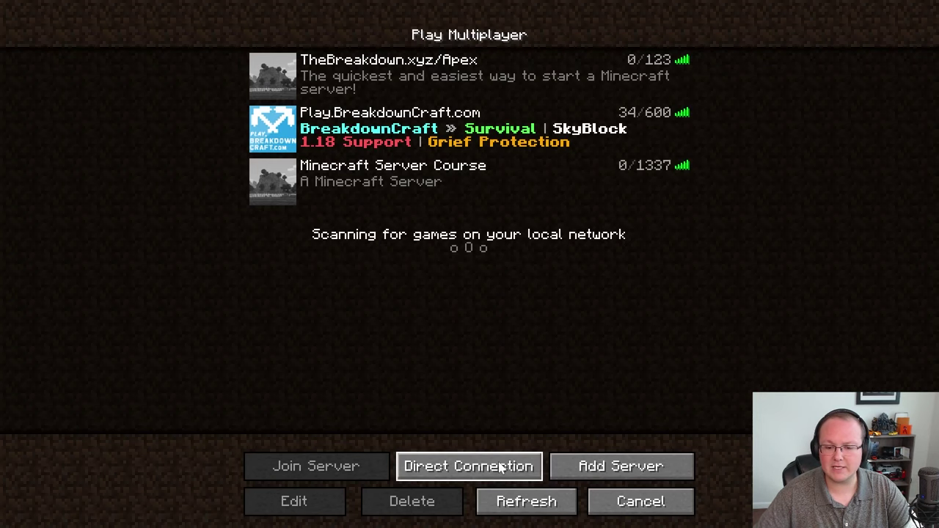
pyautogui.click(470, 466)
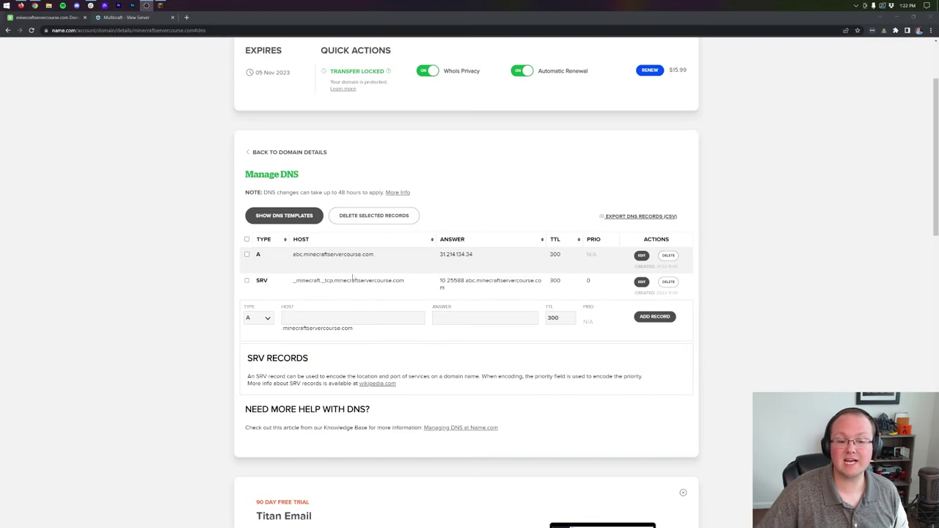
# Step: Edit the SRV record's host to _minecraft._tcp.play and save it
pyautogui.click(642, 282)
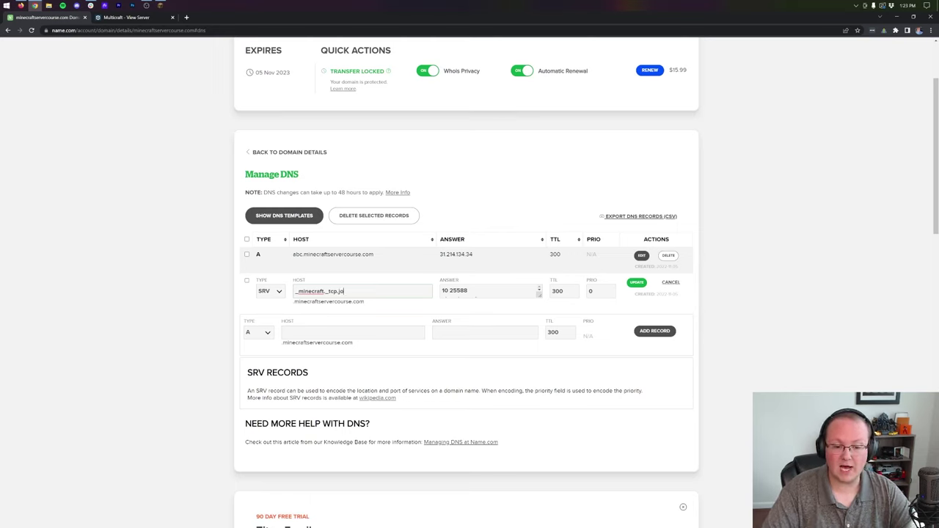
pyautogui.write('mc')
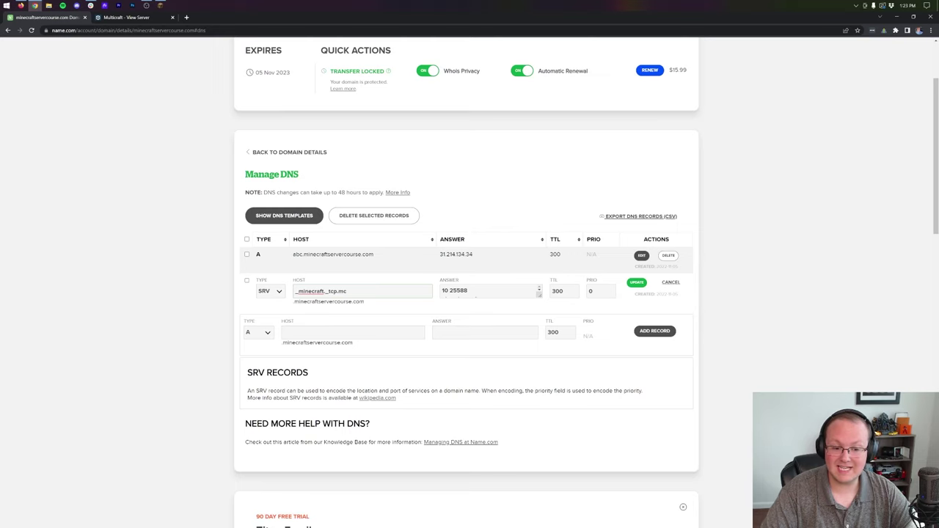
pyautogui.press('BackSpace')
pyautogui.press('BackSpace')
pyautogui.write('play')
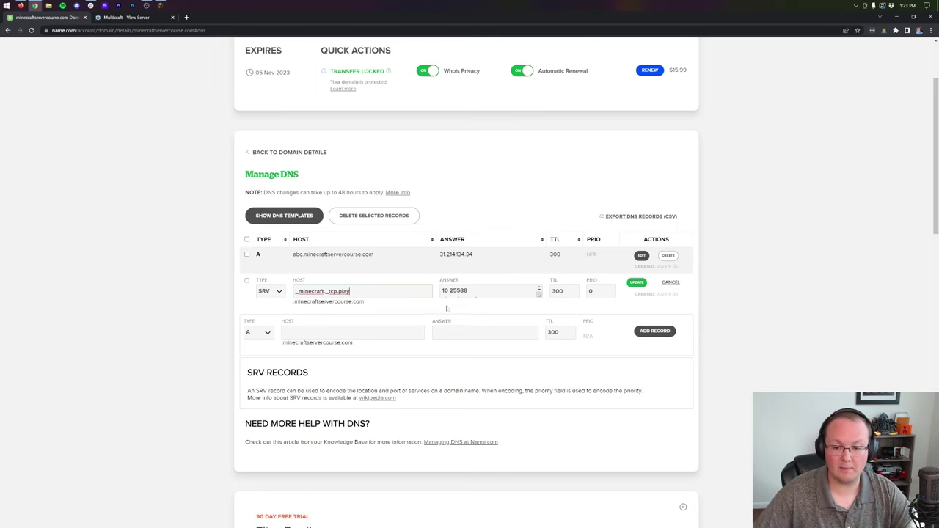
pyautogui.click(633, 284)
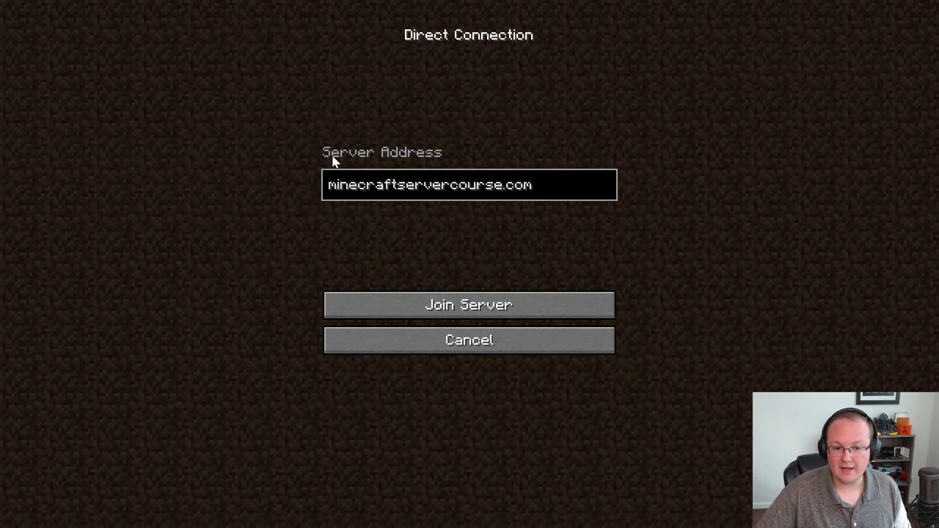
# Step: Direct-connect to play.minecraftservercourse.com
pyautogui.click(330, 184)
pyautogui.write('play.')
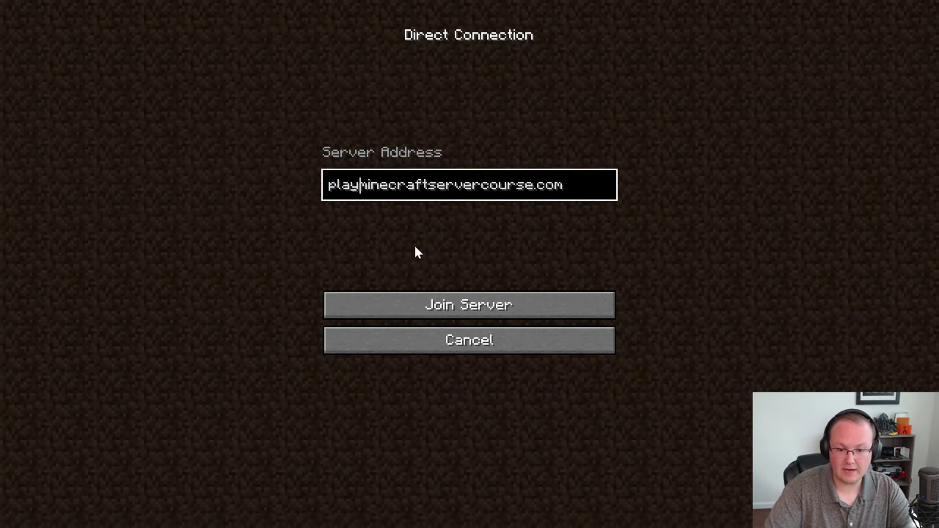
pyautogui.click(432, 306)
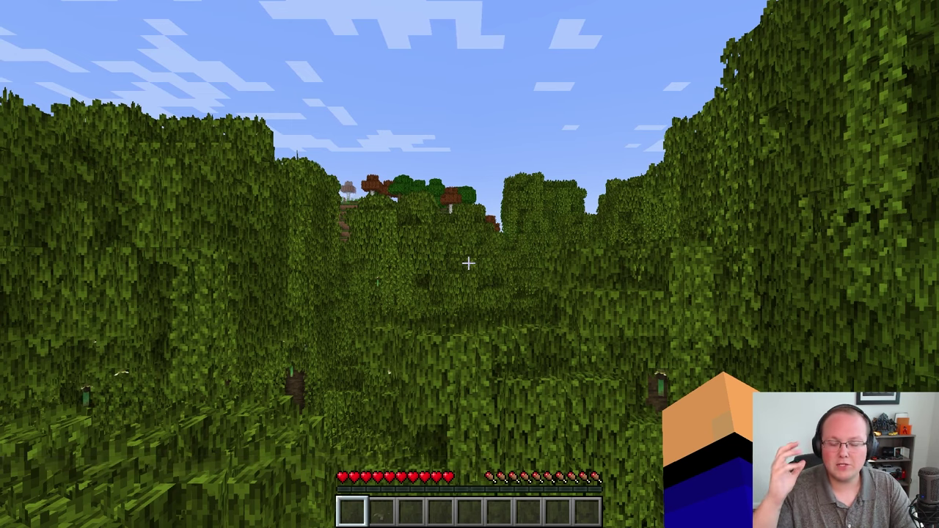
# Step: Disconnect, refresh the list, and rejoin then leave the Minecraft Server Course server
pyautogui.press('Escape')
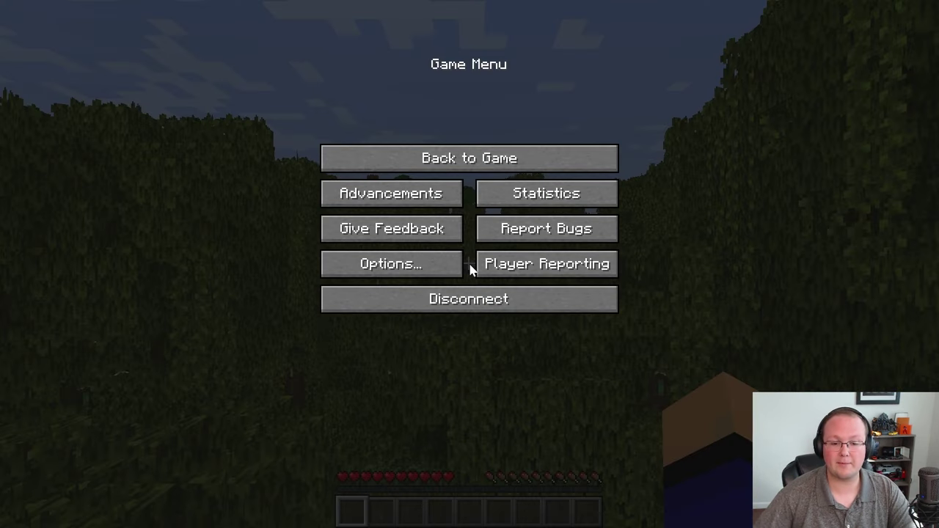
pyautogui.click(463, 296)
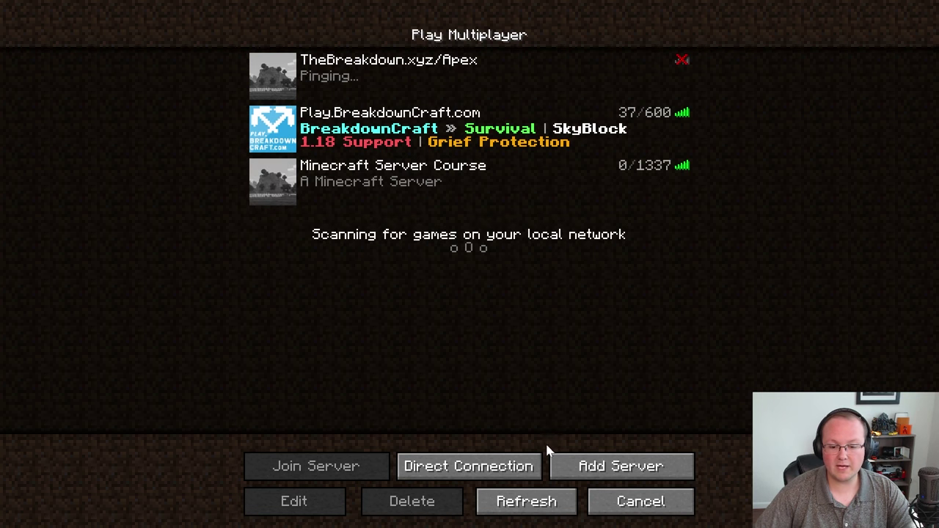
pyautogui.click(539, 502)
pyautogui.click(332, 197)
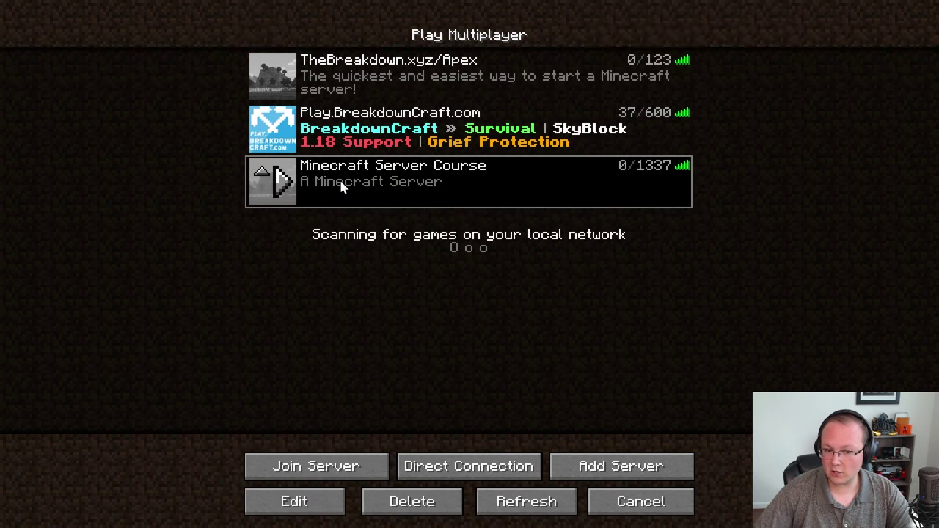
pyautogui.doubleClick(341, 187)
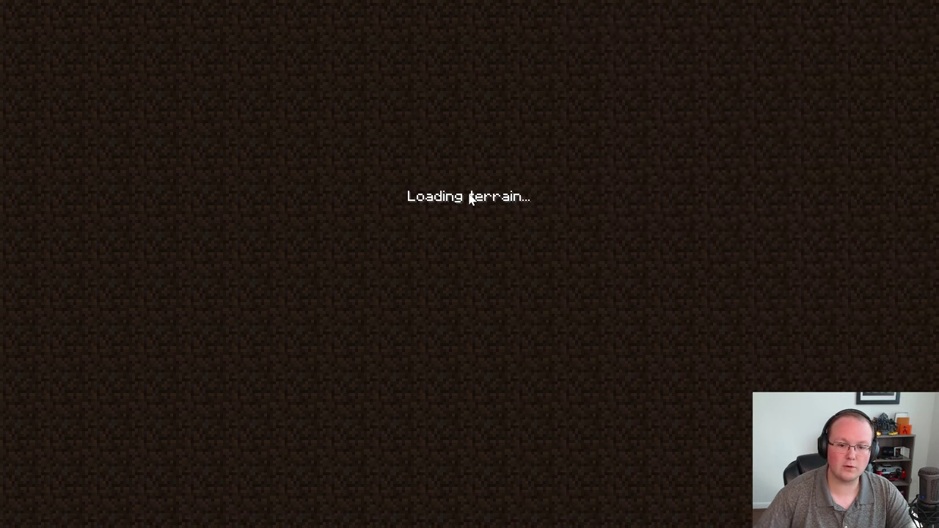
pyautogui.press('Escape')
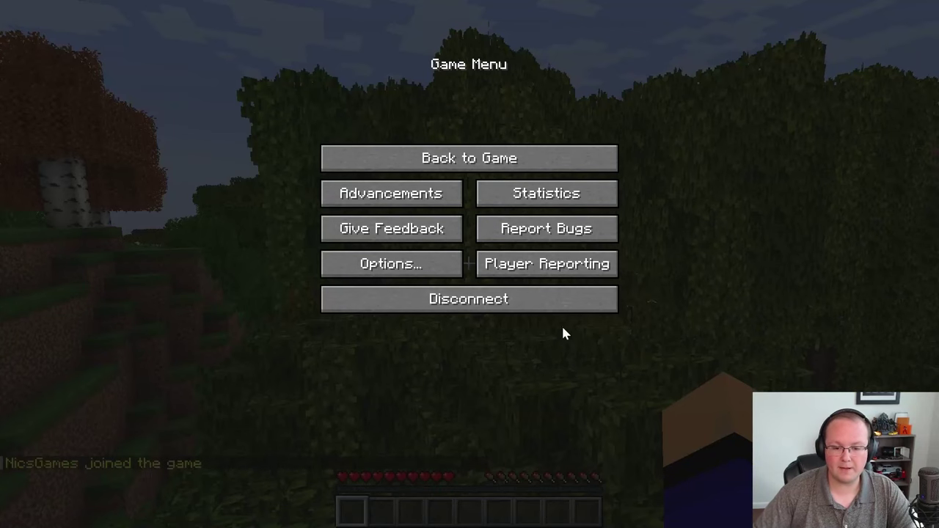
pyautogui.click(555, 306)
# Step: Change the saved server's address to play.minecraftservercourse.com
pyautogui.click(389, 181)
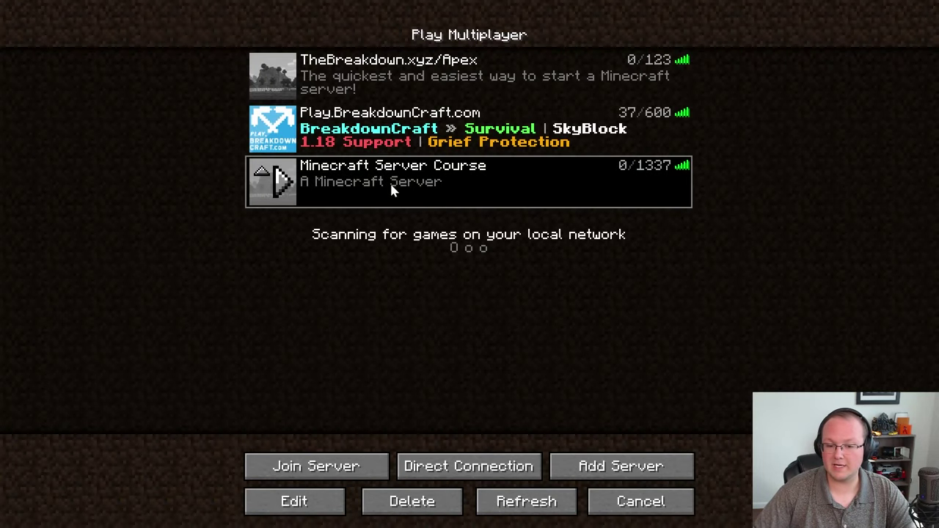
pyautogui.click(305, 504)
pyautogui.click(328, 179)
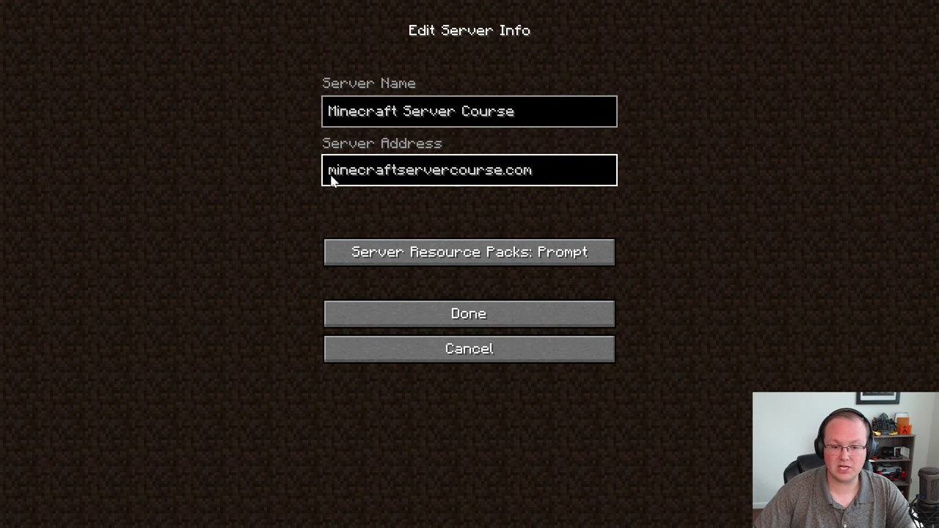
pyautogui.write('play.')
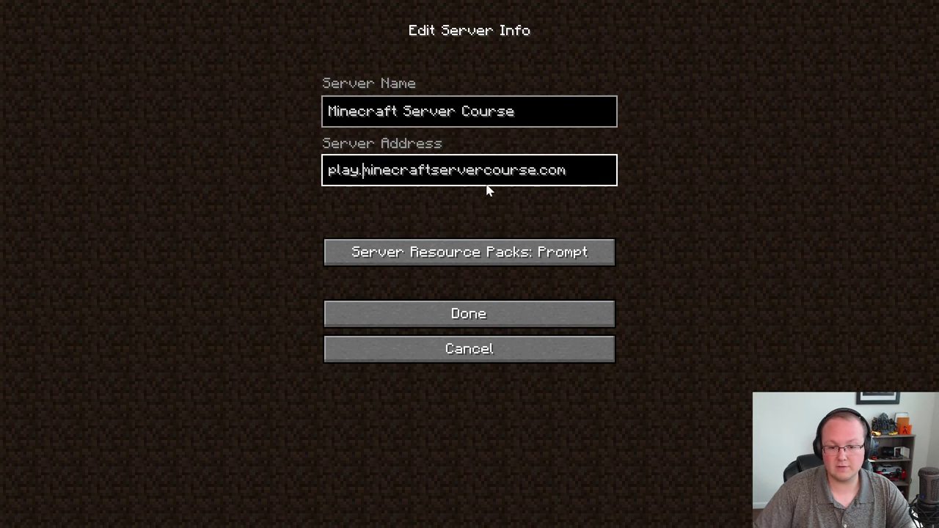
pyautogui.click(439, 320)
# Step: Refresh the server list and join the Minecraft Server Course server
pyautogui.click(507, 498)
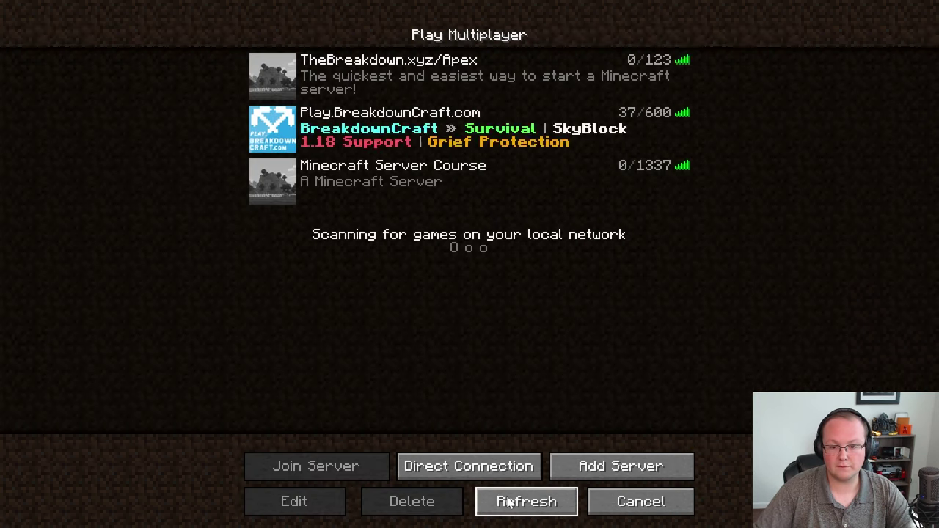
pyautogui.click(405, 184)
pyautogui.click(405, 184)
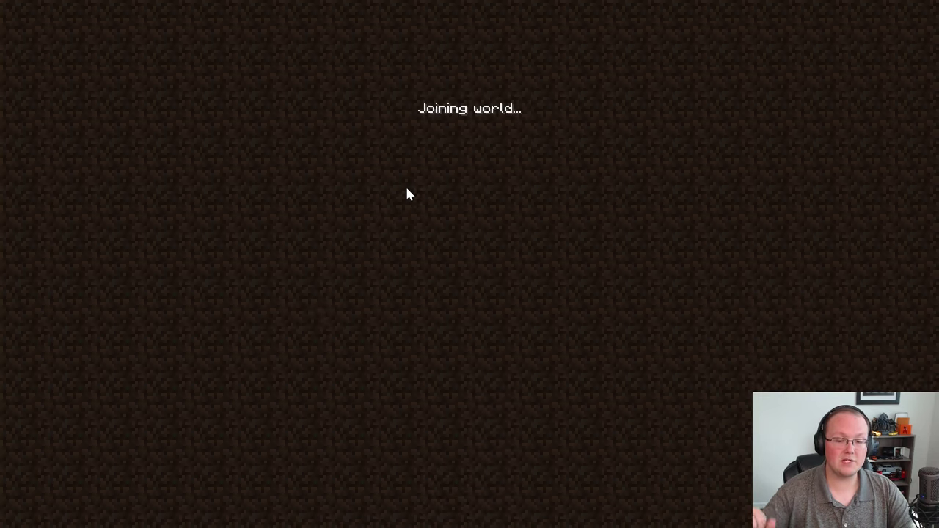